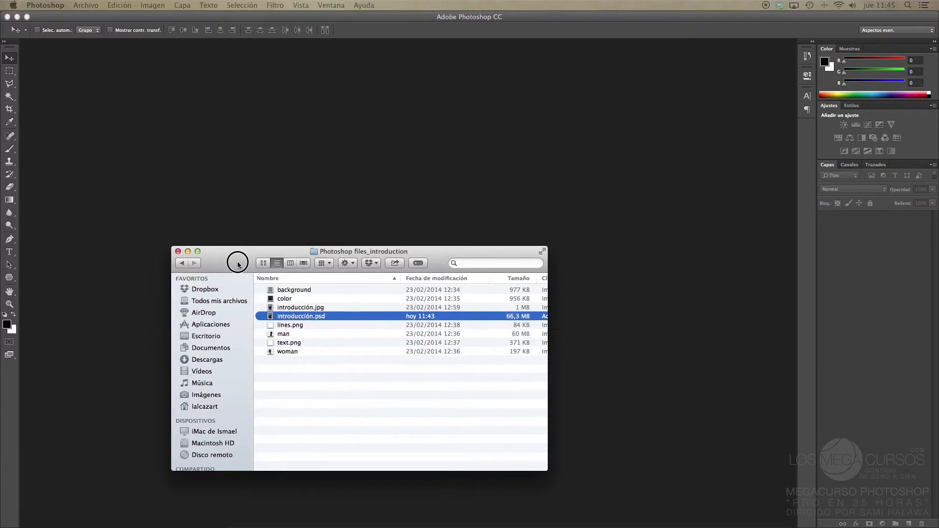
Step: Open introducción.psd from the Photoshop files_introduction folder in Adobe Photoshop CC (14.0.0), view the poster and close it
drag(237, 259, 263, 210)
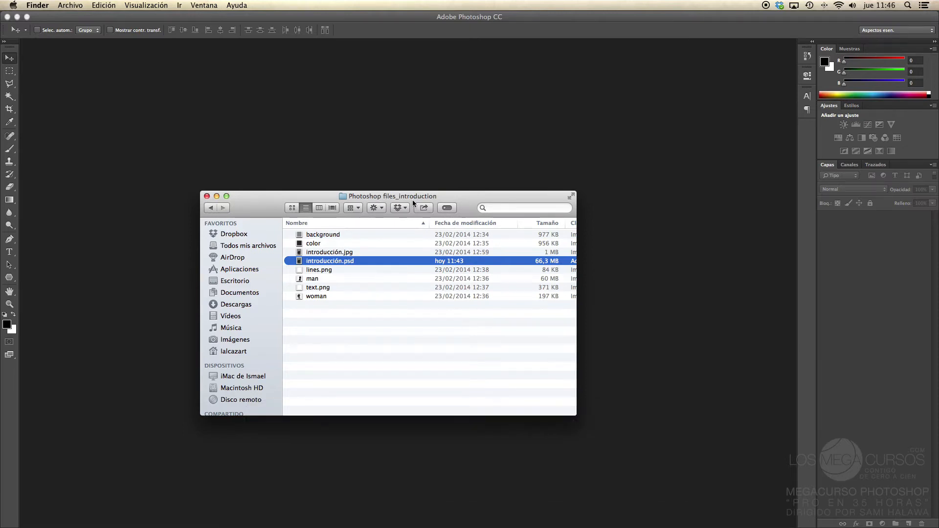
right_click(346, 263)
mouse_move(459, 277)
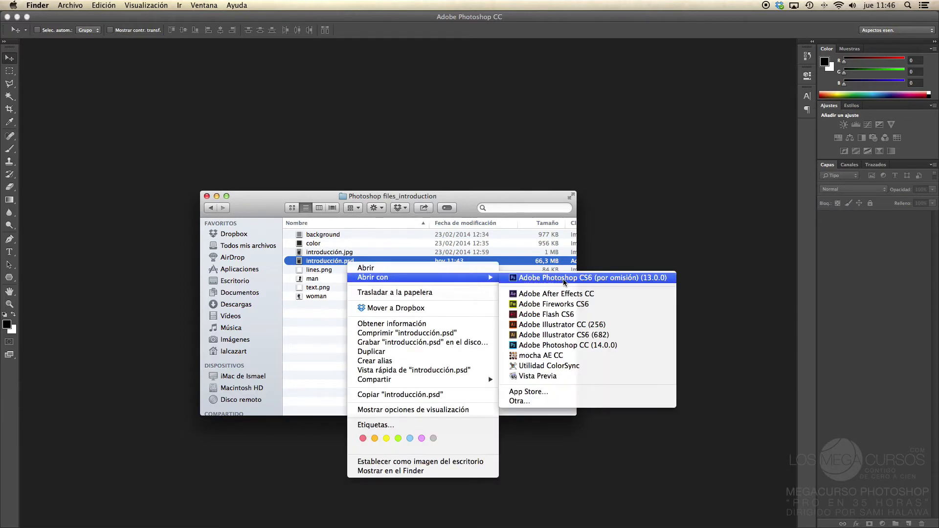
click(566, 348)
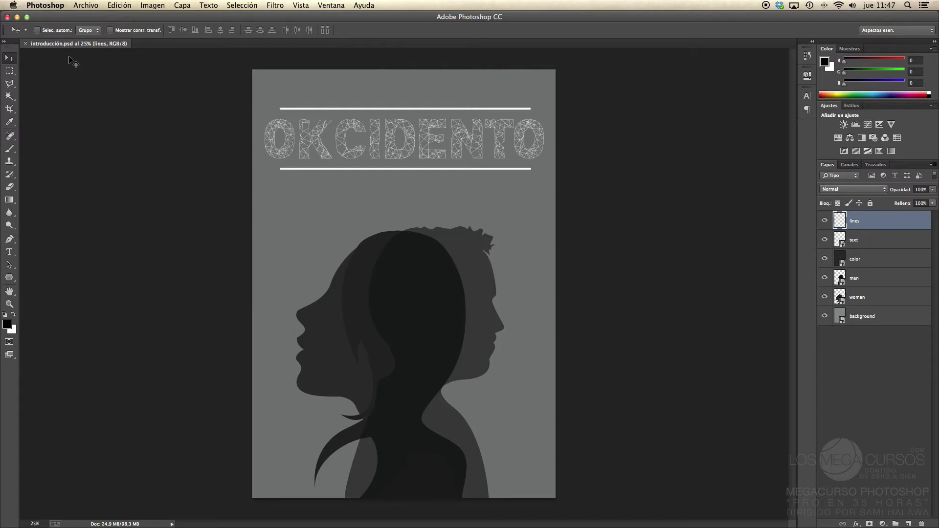
click(25, 43)
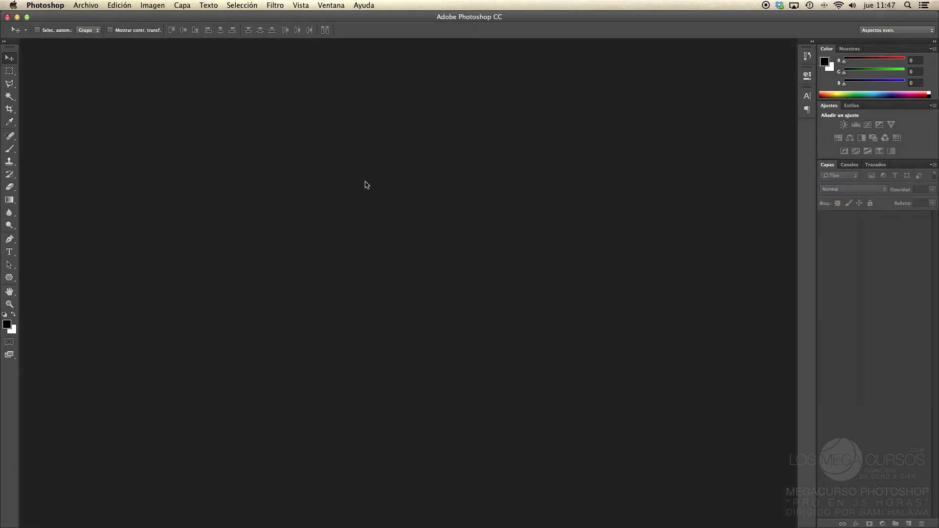
key(super+n)
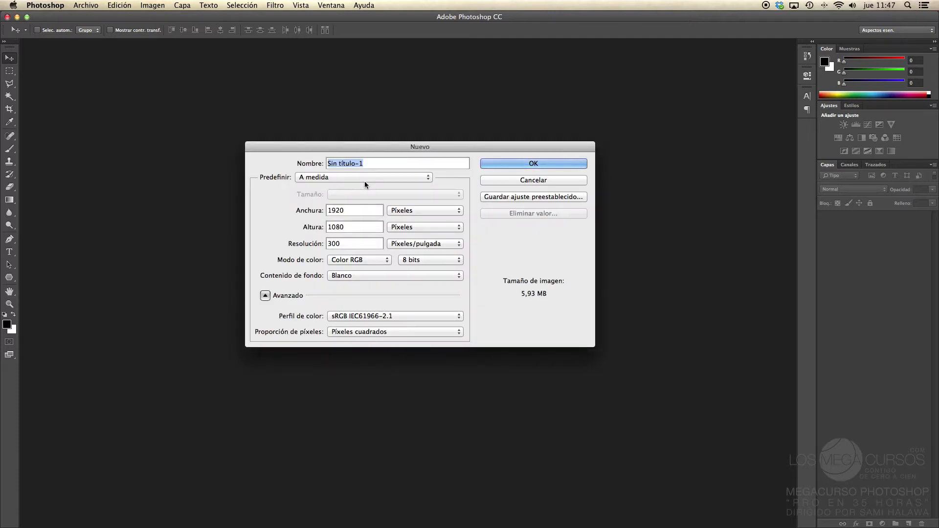
drag(302, 151, 318, 136)
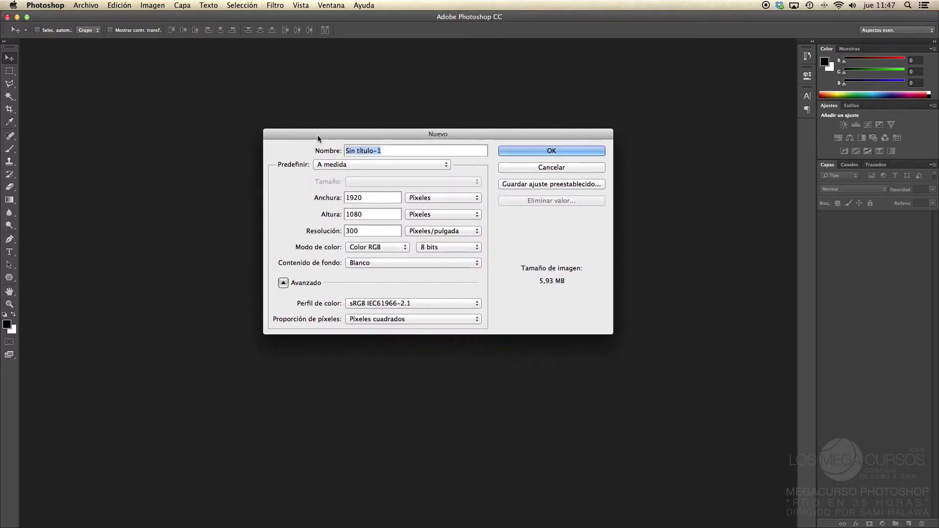
click(541, 168)
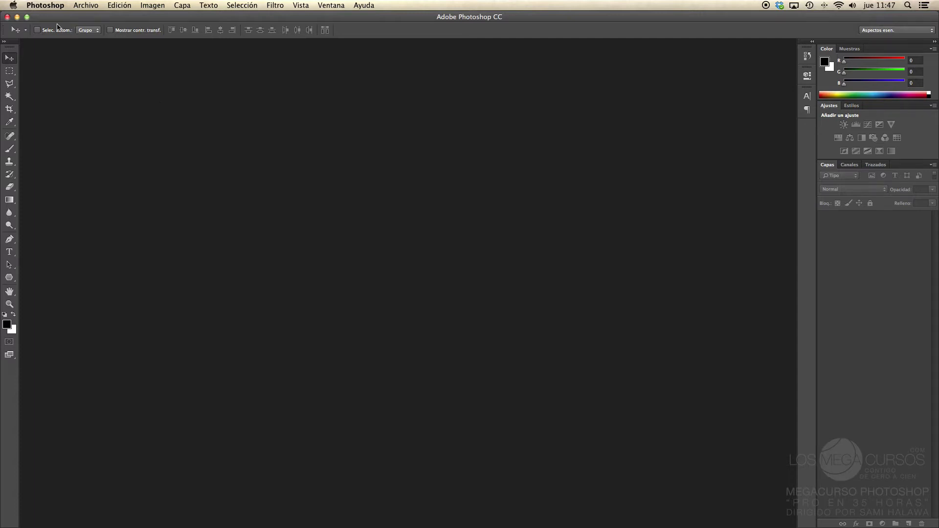
Step: Start a new document and name it Introducción
click(77, 7)
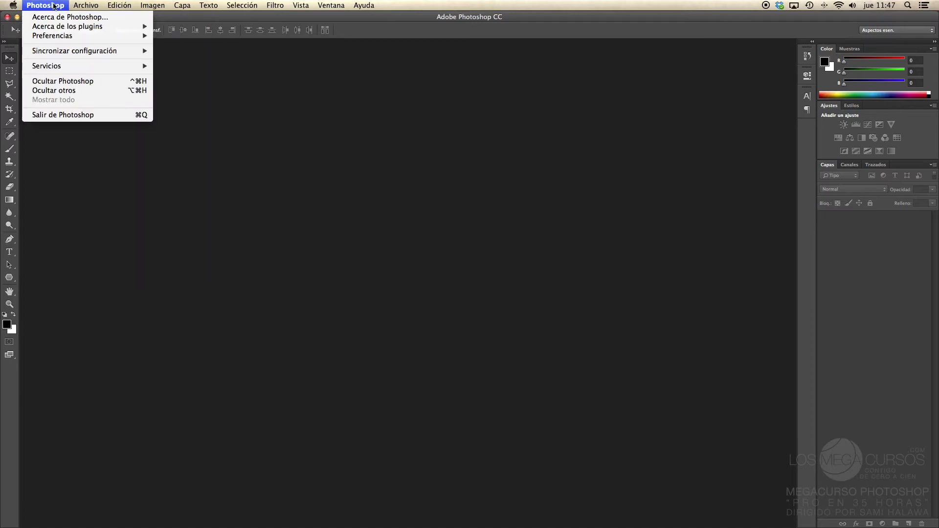
mouse_move(87, 8)
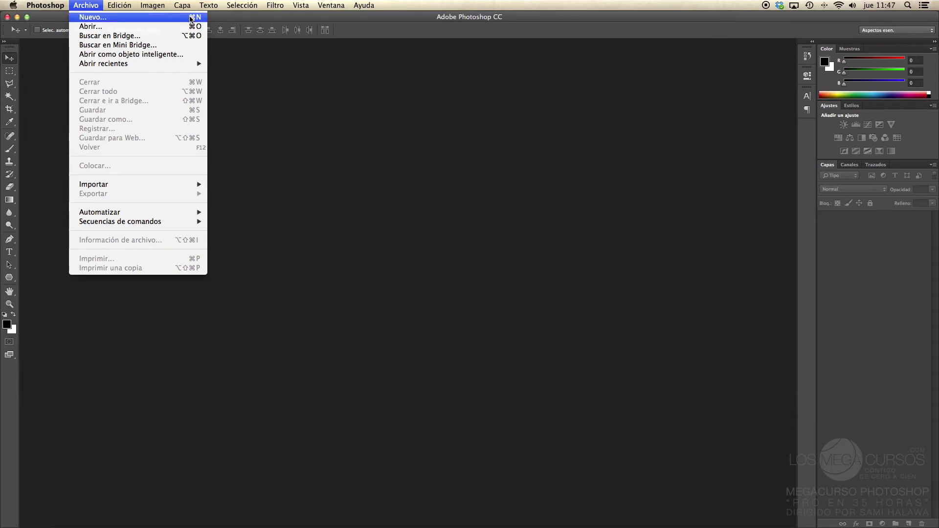
click(179, 18)
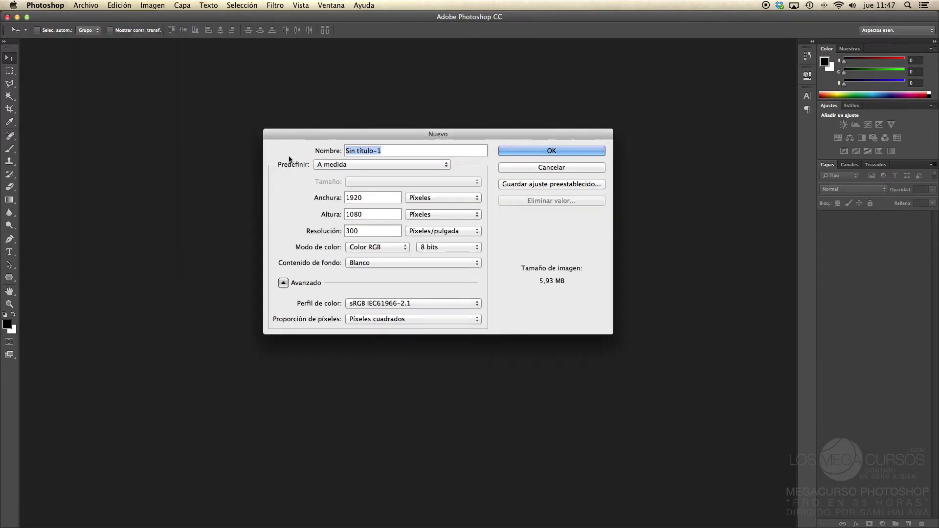
drag(344, 136, 369, 129)
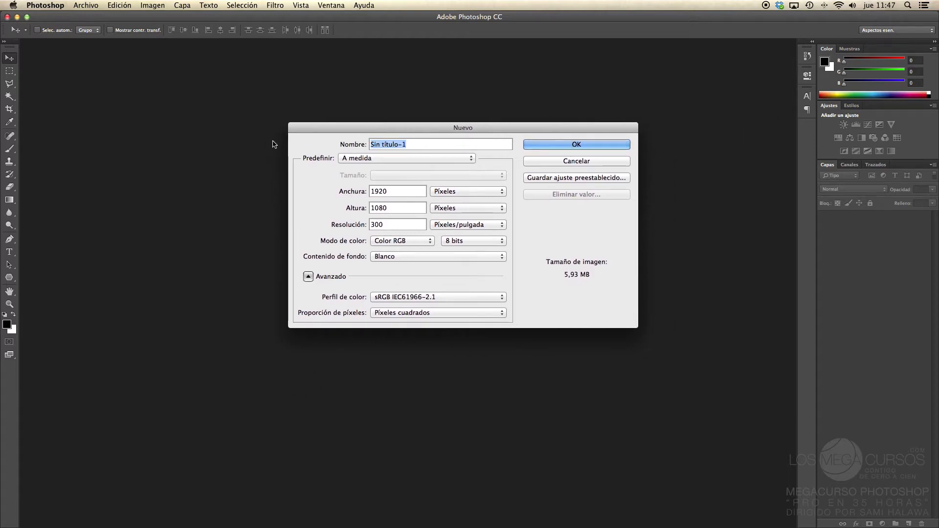
text(Introducci´ón)
Step: Choose the Papel internacional preset with A4 size for the new document
click(379, 158)
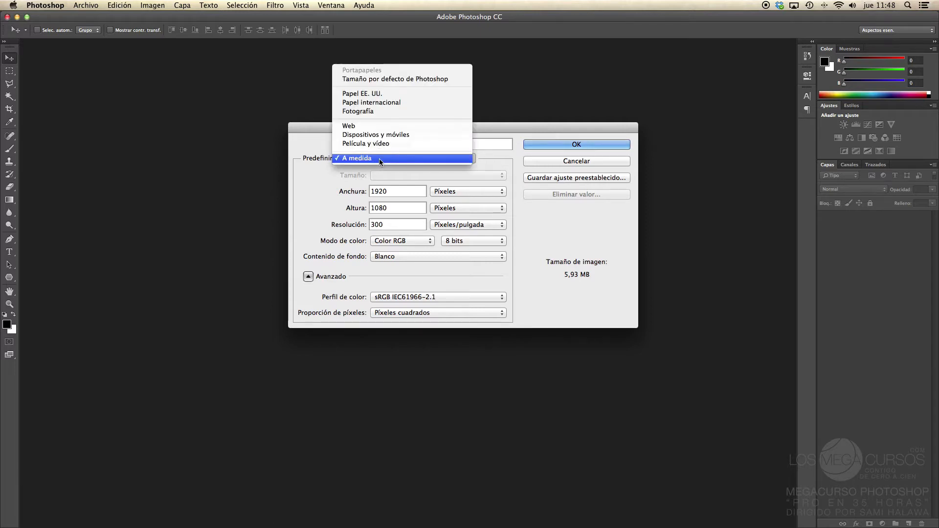
click(368, 160)
click(367, 159)
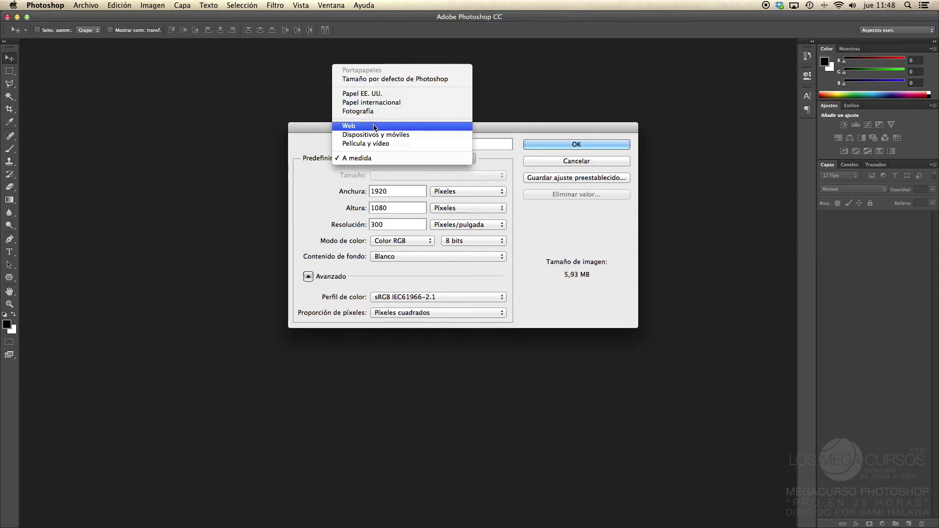
click(330, 177)
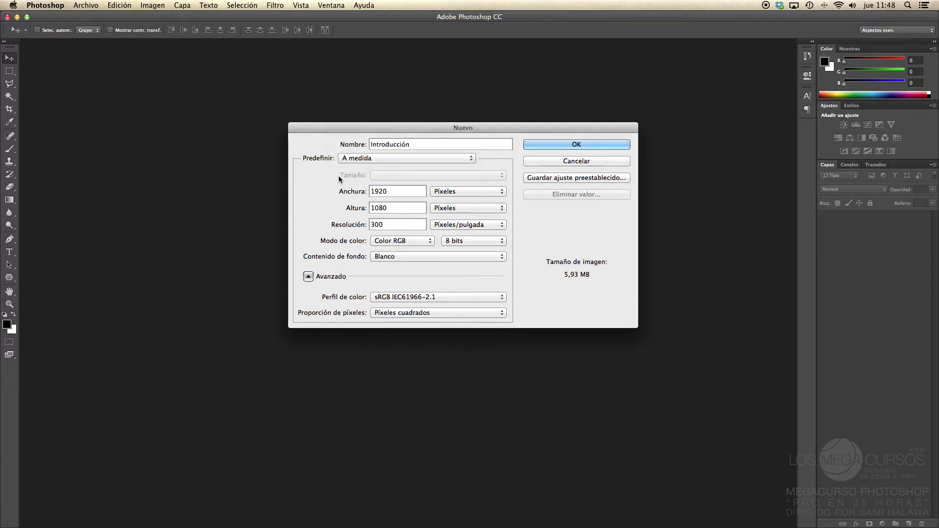
click(399, 158)
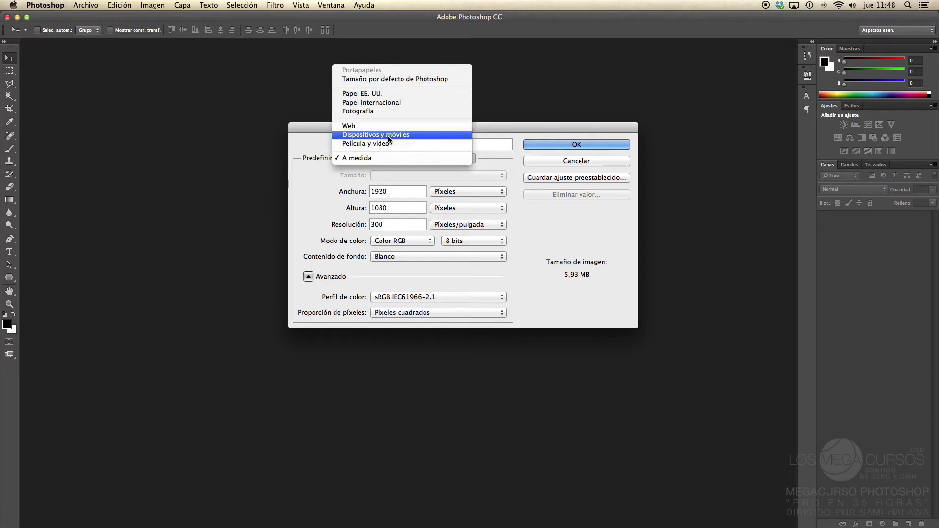
click(374, 102)
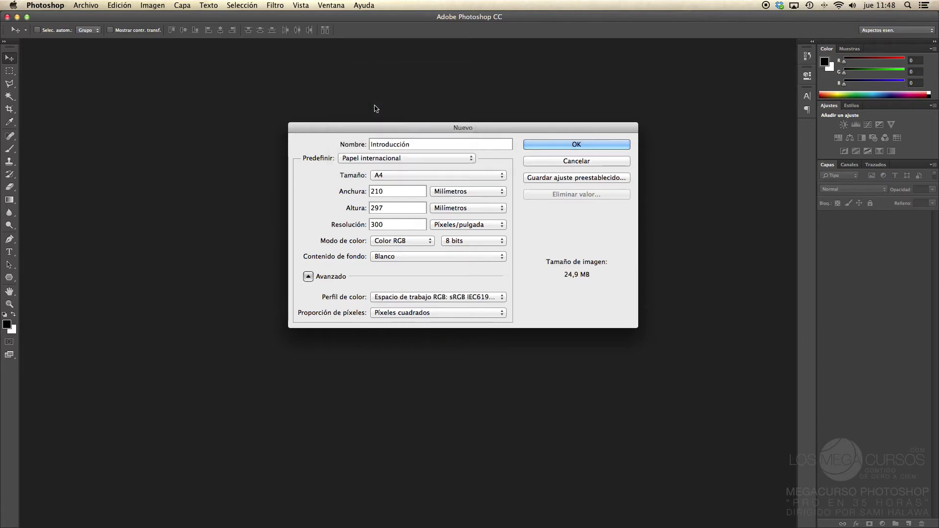
click(378, 174)
click(345, 185)
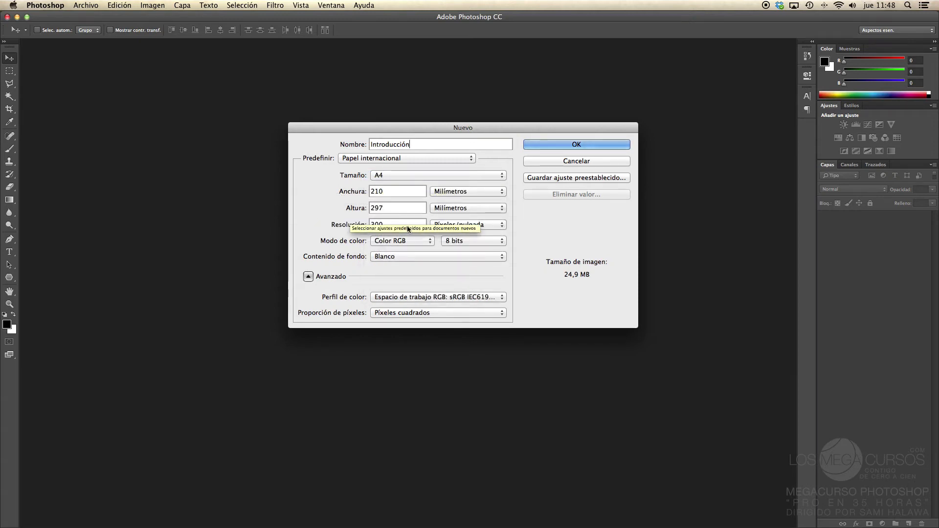
Step: Check the new document's resolution, colour profile options and width, and create it with these settings
click(396, 224)
drag(396, 223, 338, 218)
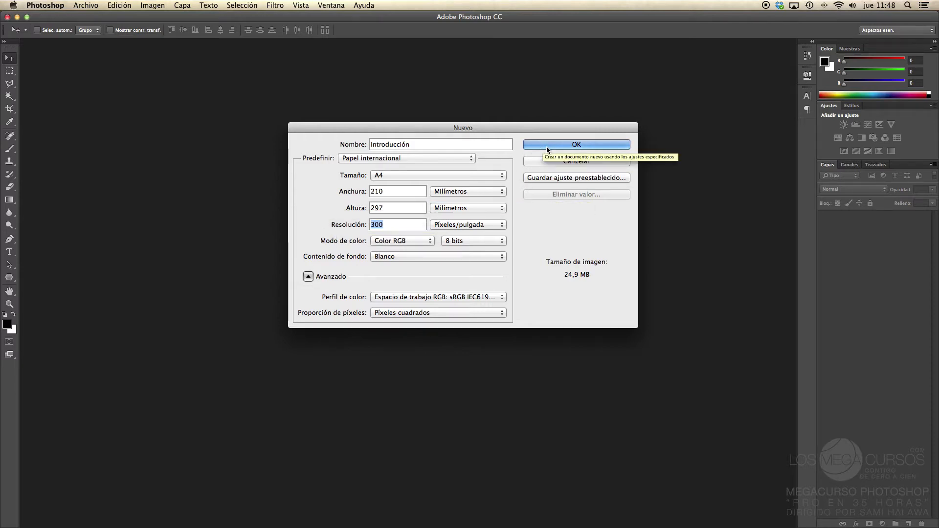
click(473, 296)
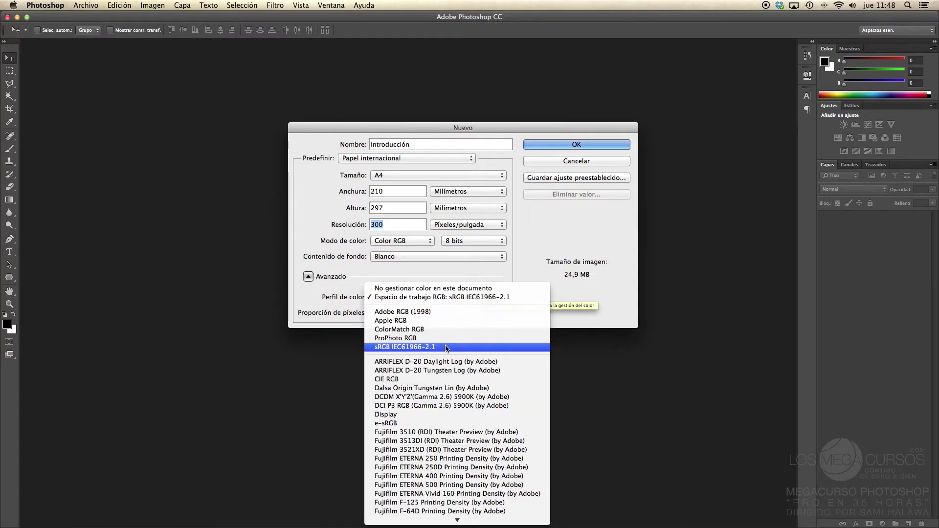
click(324, 214)
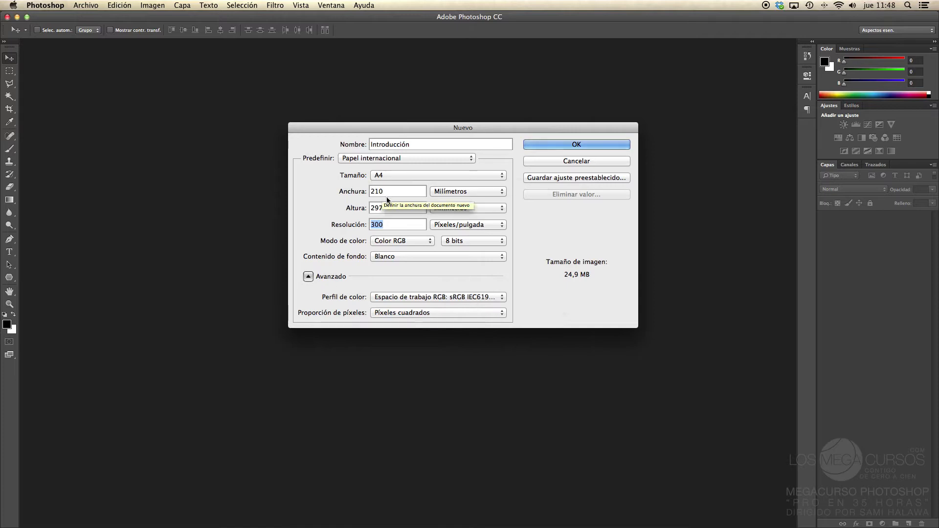
click(387, 195)
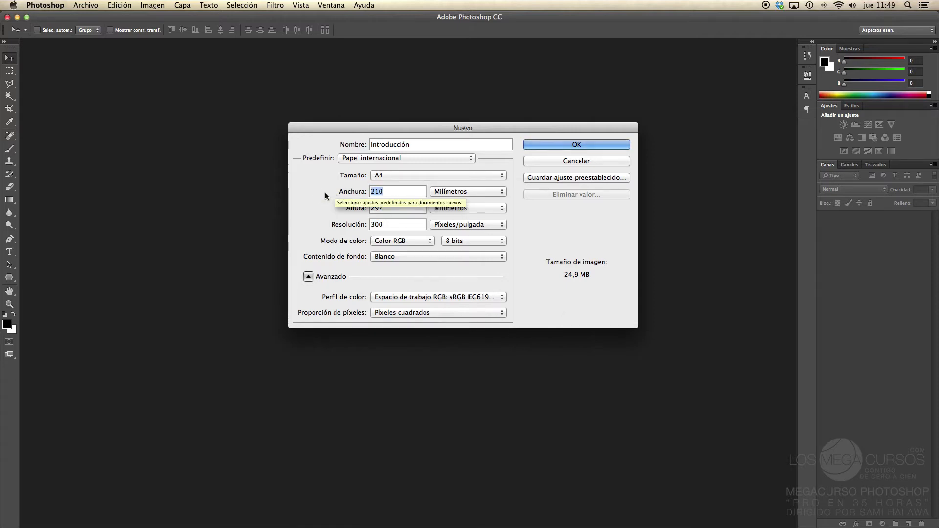
click(557, 144)
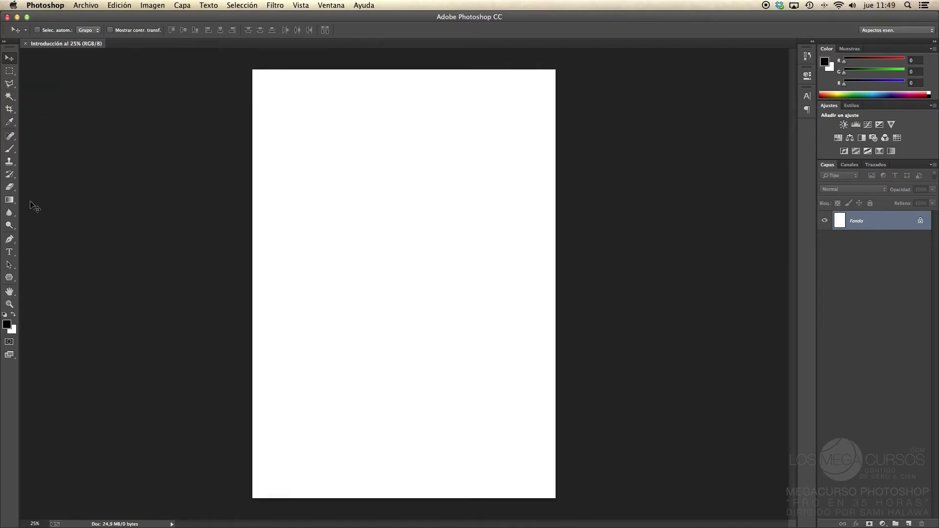
Step: Examine the variants of the marquee and lasso tools and return to the Move tool
click(10, 74)
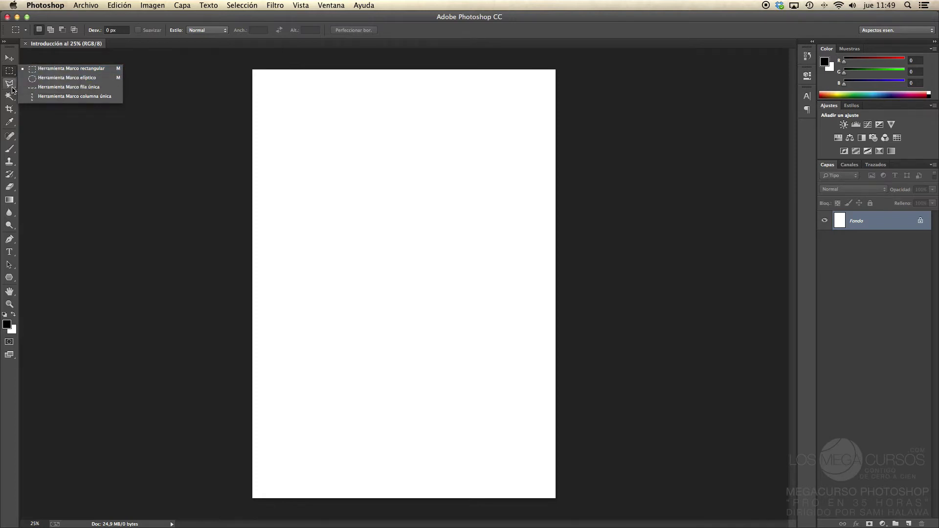
click(12, 89)
click(12, 89)
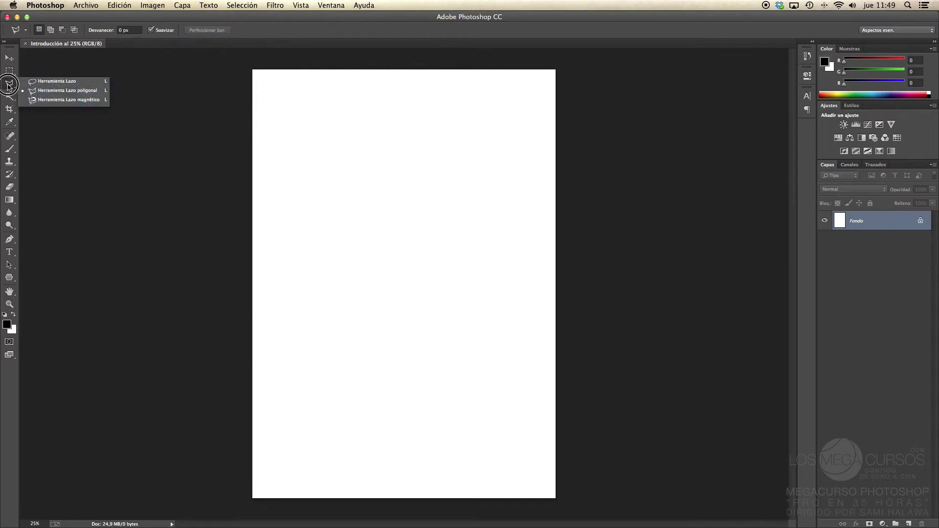
click(10, 58)
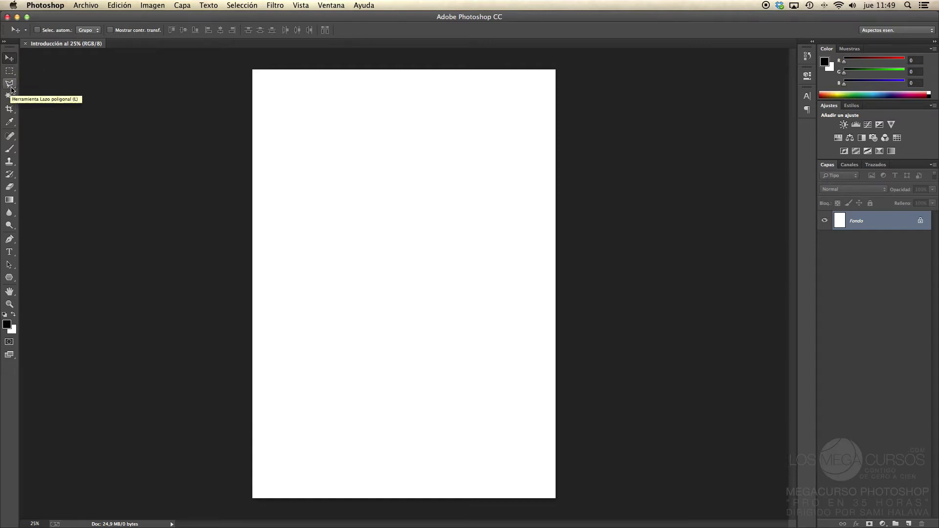
click(12, 84)
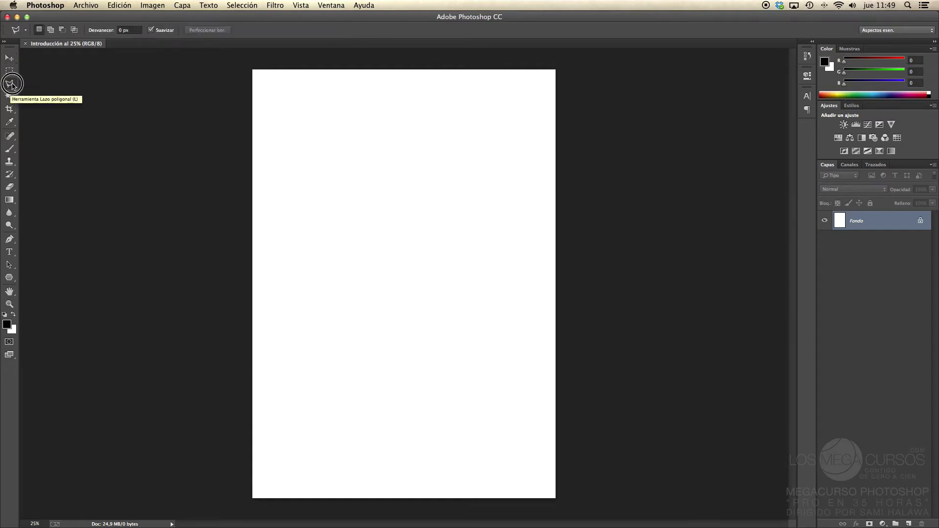
click(10, 59)
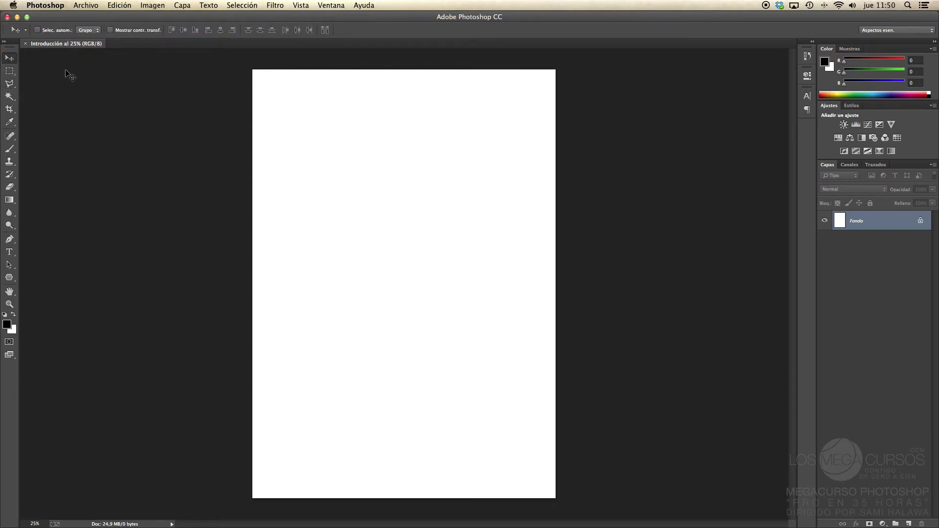
click(94, 9)
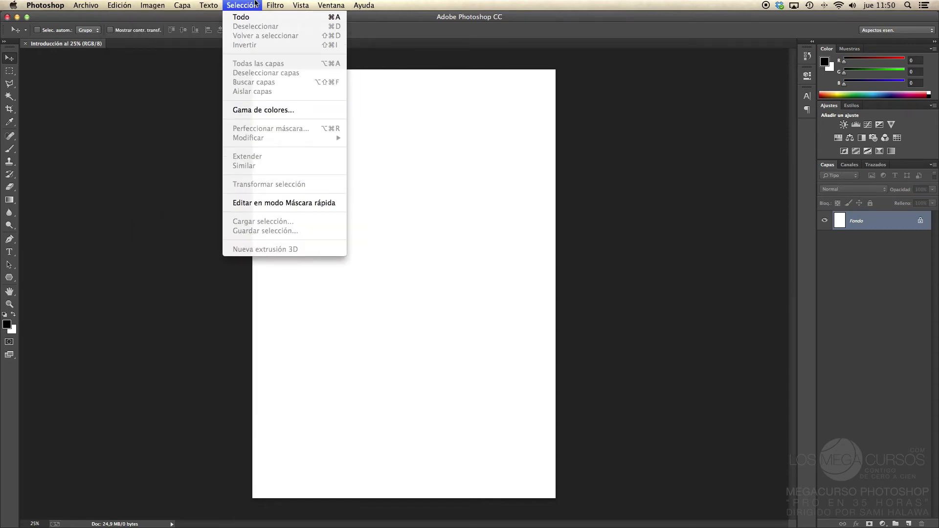
mouse_move(78, 8)
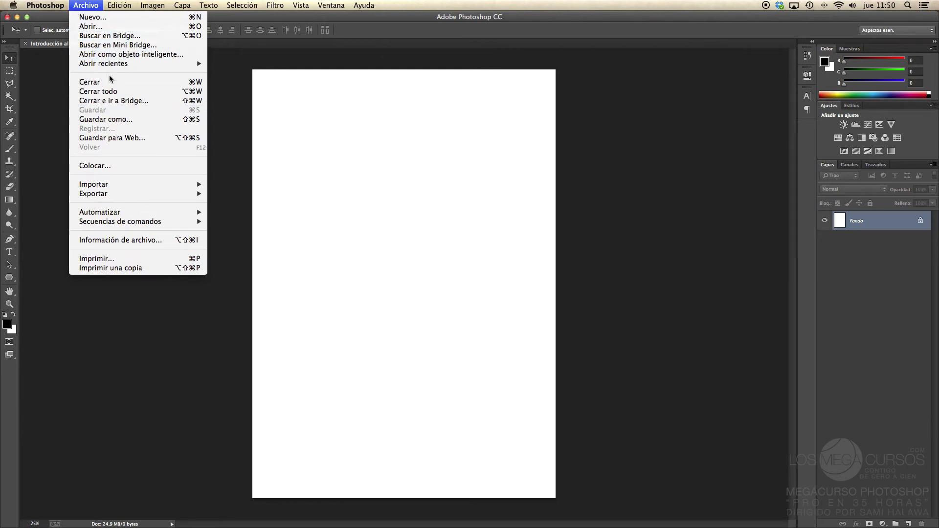
mouse_move(122, 9)
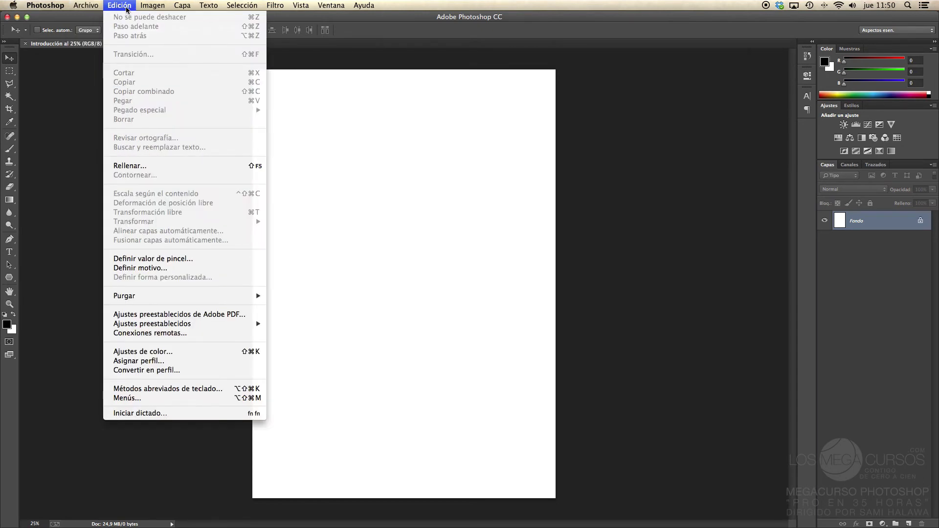
mouse_move(253, 11)
click(170, 106)
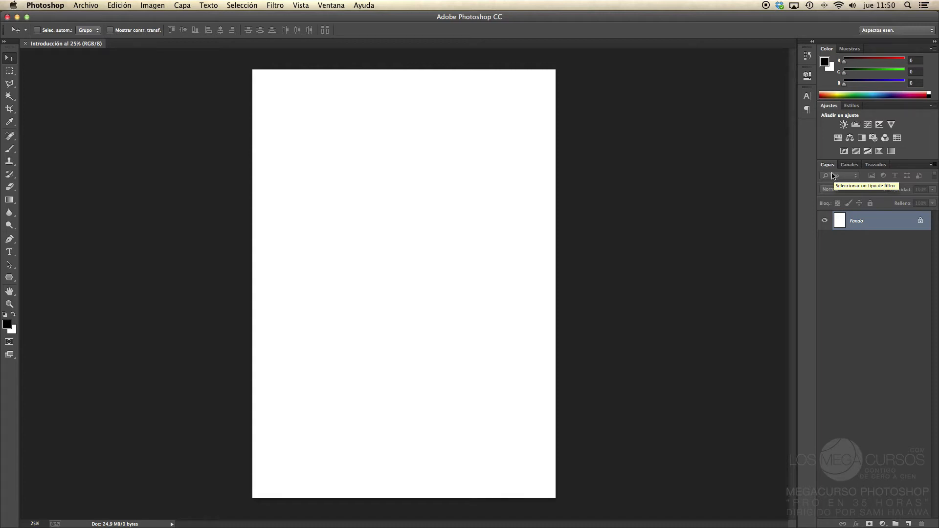
Step: Examine the document's channels and paths, and return to its layers
click(849, 166)
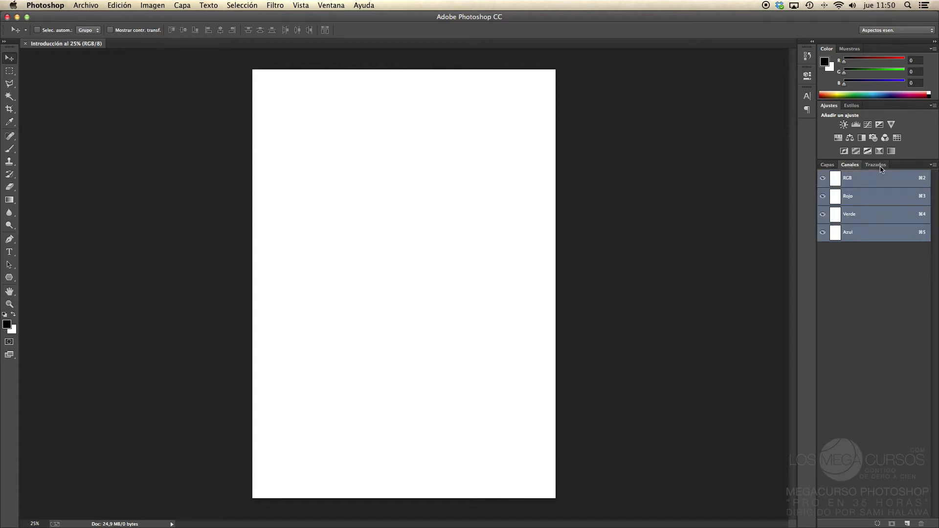
click(879, 166)
click(825, 168)
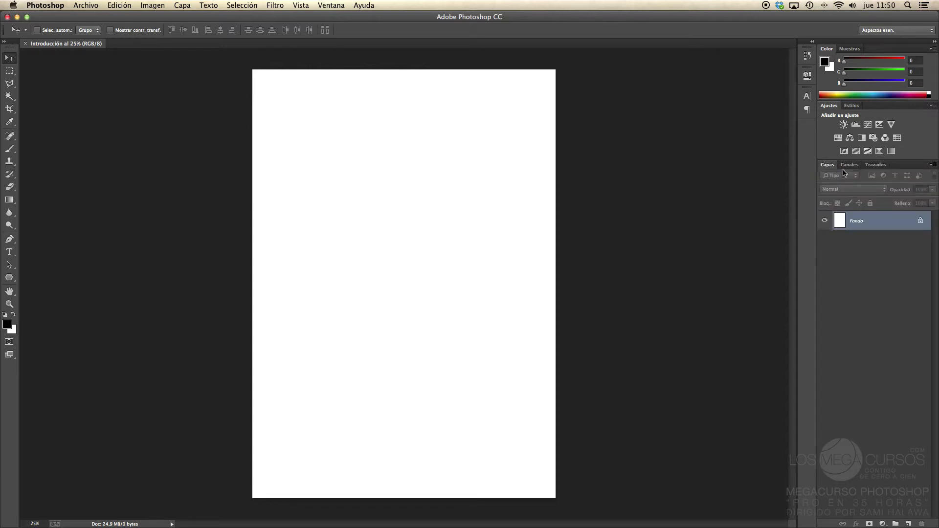
click(845, 167)
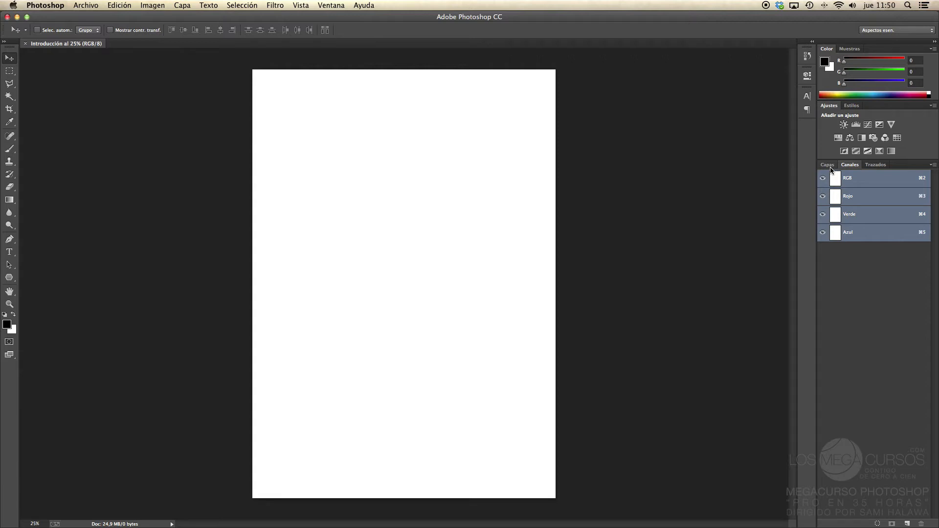
click(831, 168)
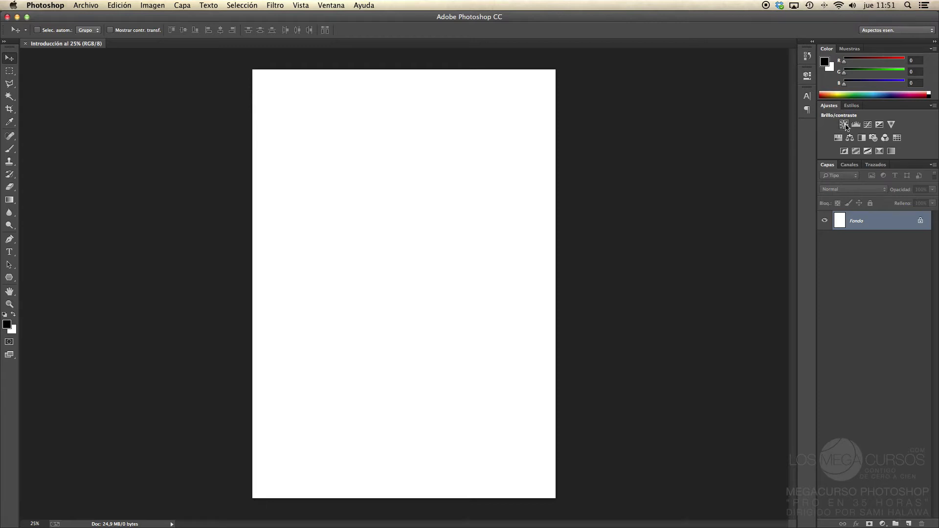
Step: Add a Brillo/contraste adjustment layer above the Fondo layer and delete it again
click(844, 125)
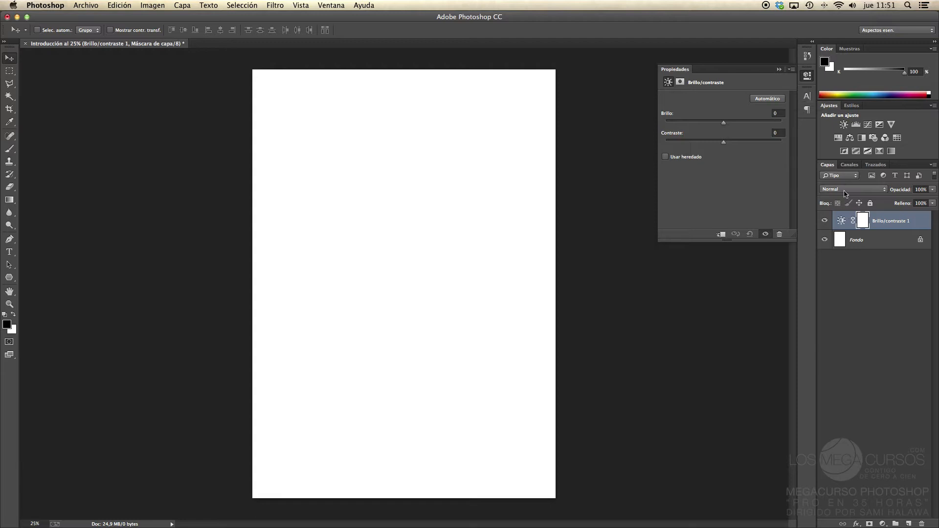
click(914, 222)
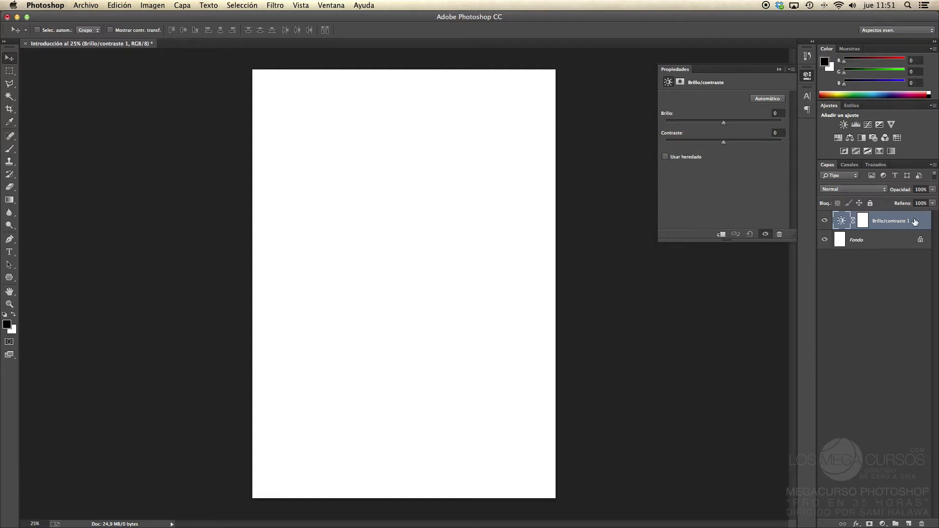
key(Delete)
click(812, 77)
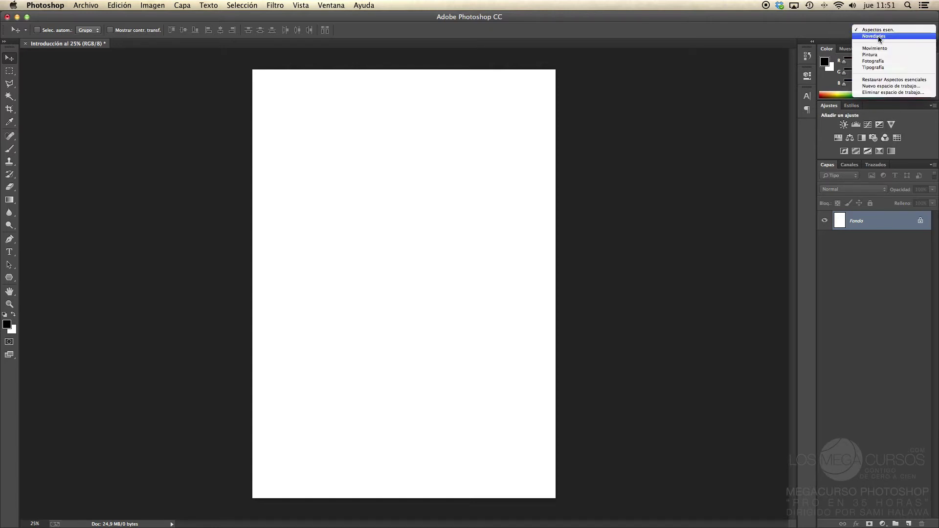
Step: Try the Novedades, Movimiento and Pintura workspaces, and look through the swatch library options in Pintura
click(878, 37)
click(880, 30)
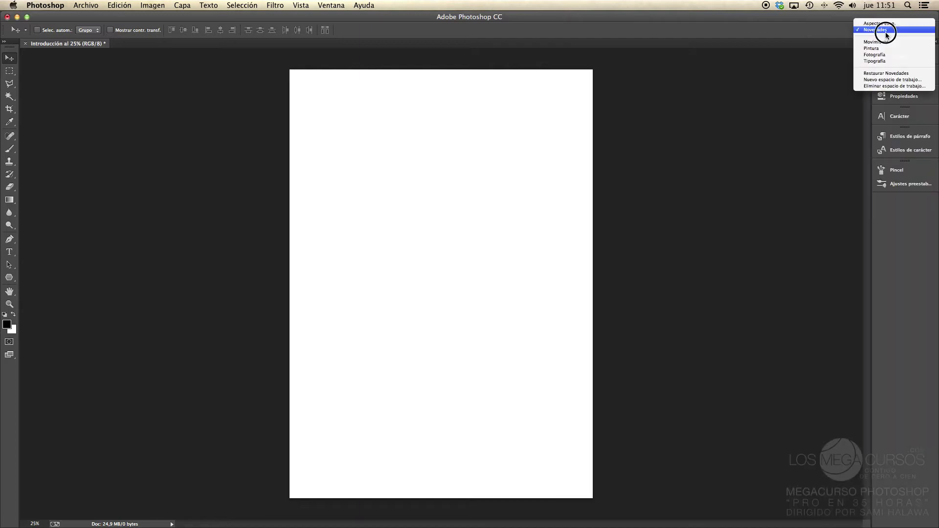
click(885, 43)
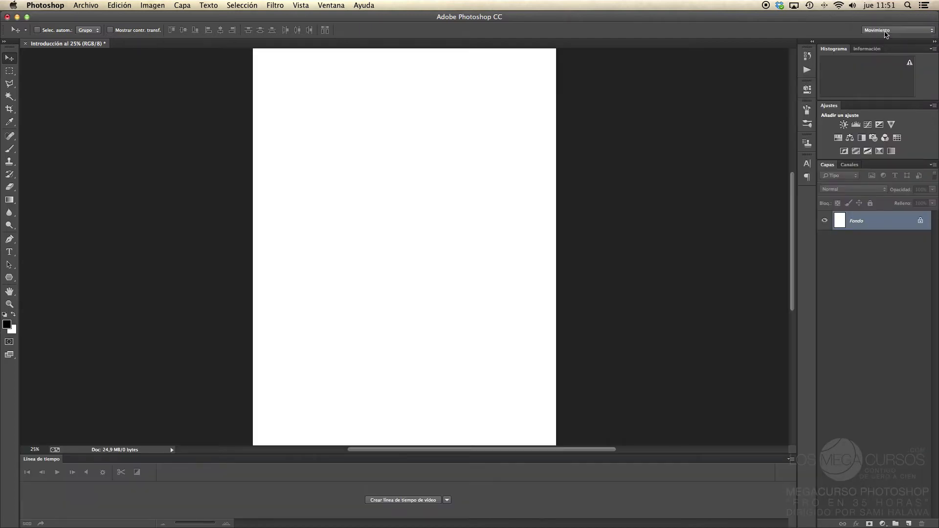
click(886, 32)
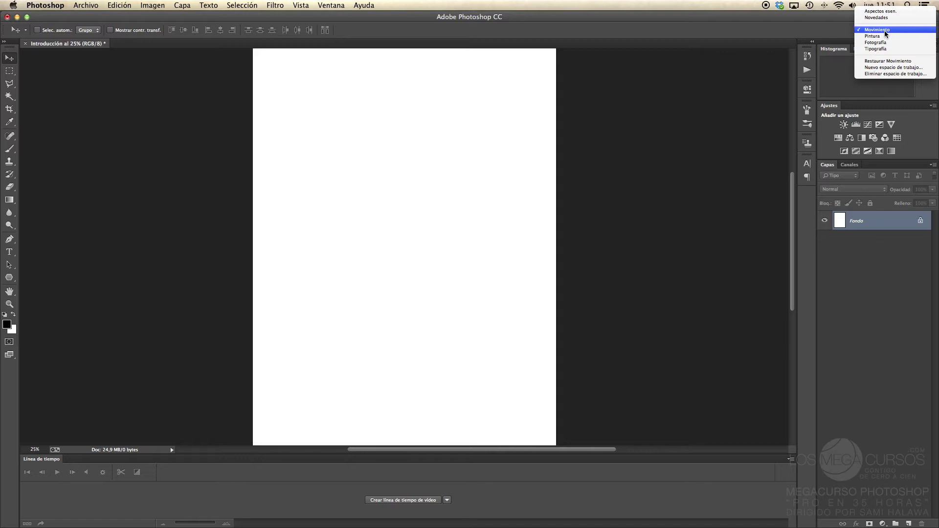
click(885, 36)
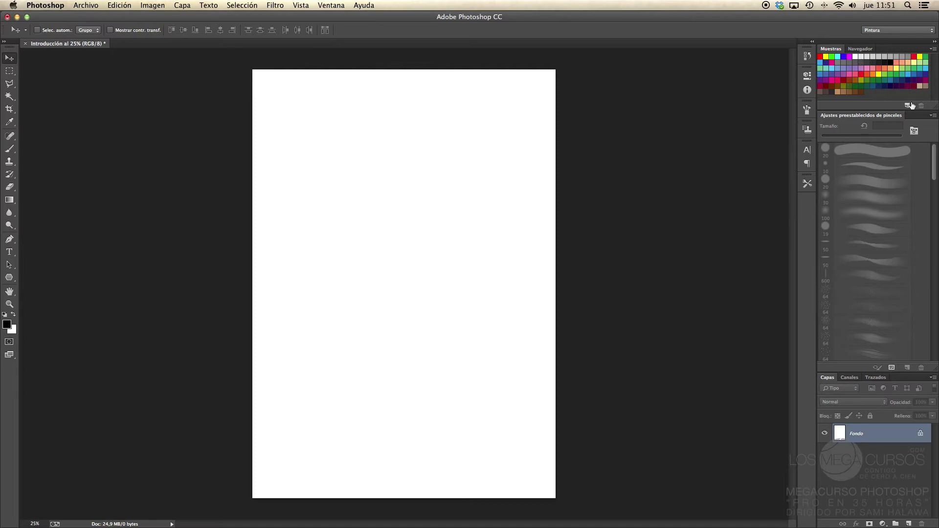
click(932, 48)
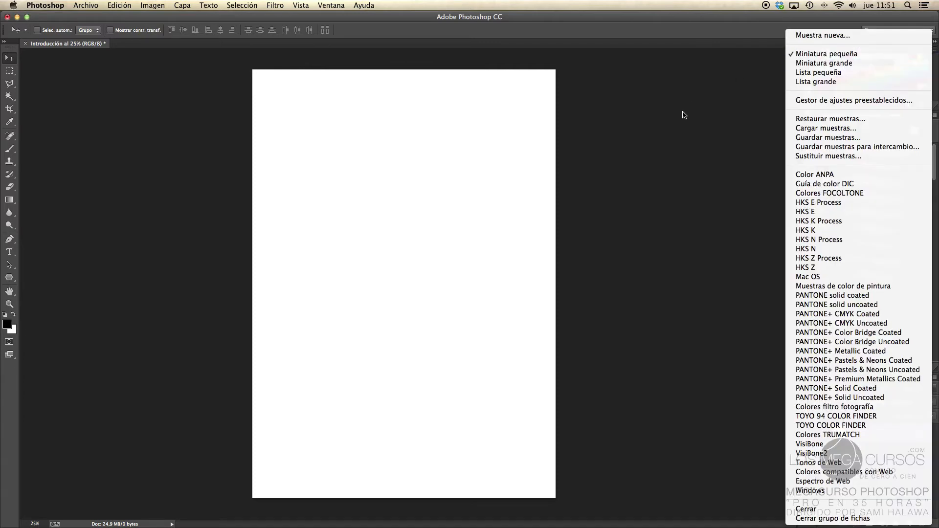
click(683, 115)
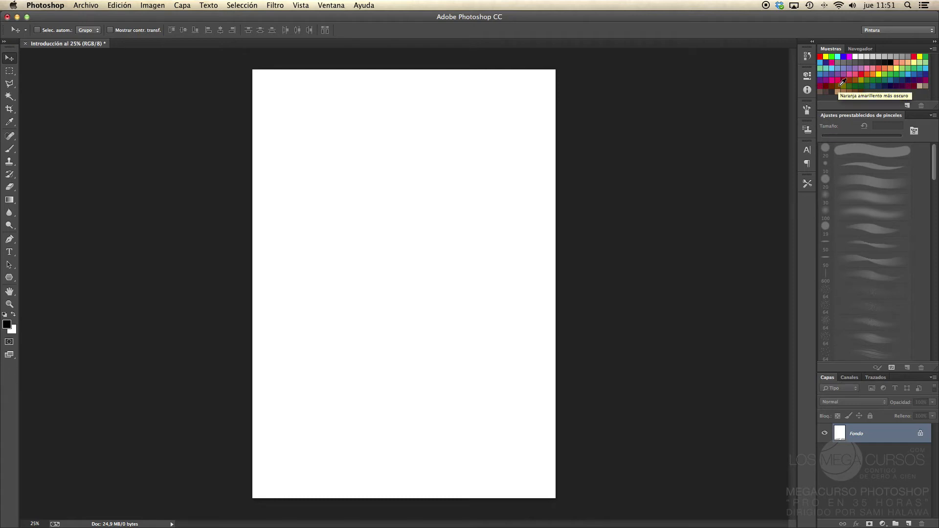
Step: Try the Fotografía and Tipografía workspaces and return to the Aspectos esenciales workspace
click(887, 30)
click(891, 36)
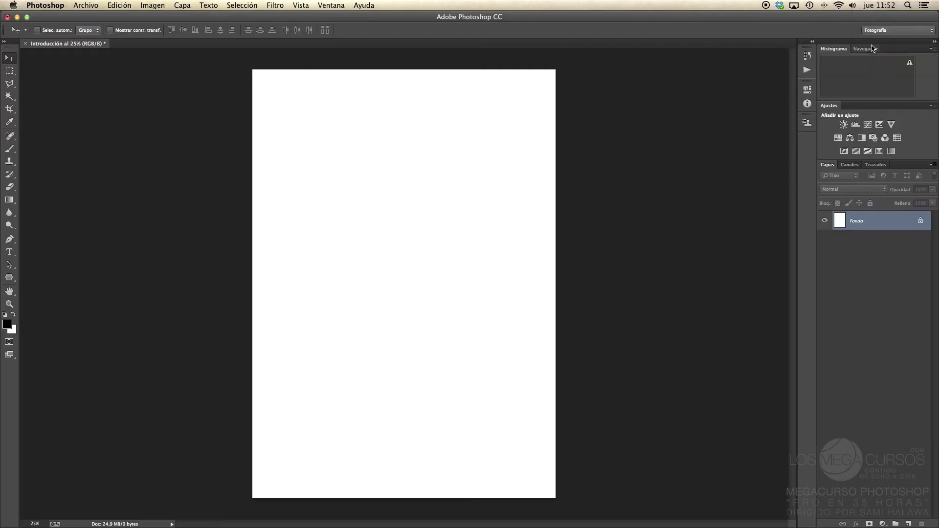
click(879, 30)
click(878, 38)
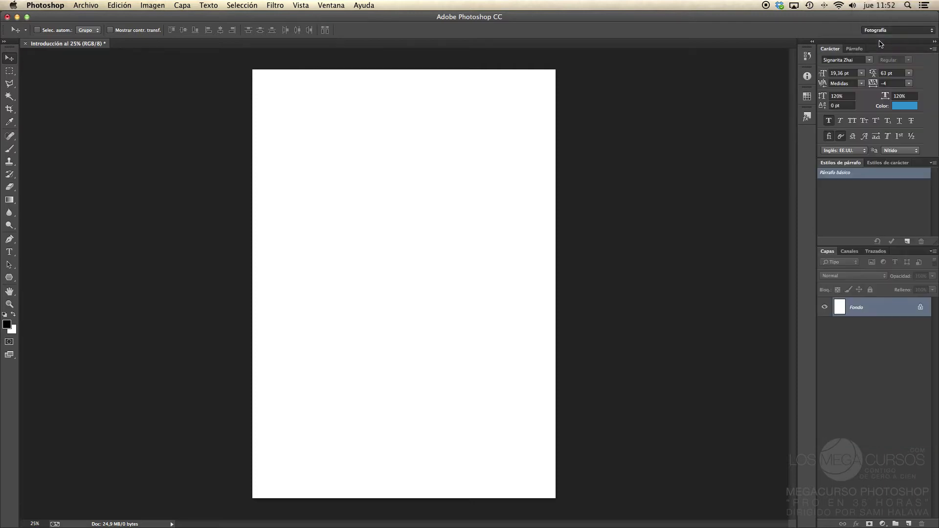
click(878, 30)
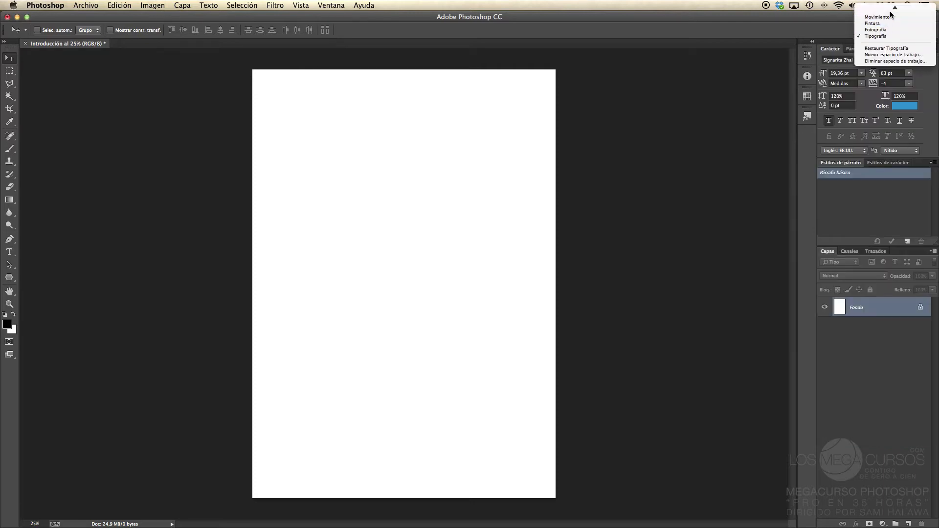
click(880, 8)
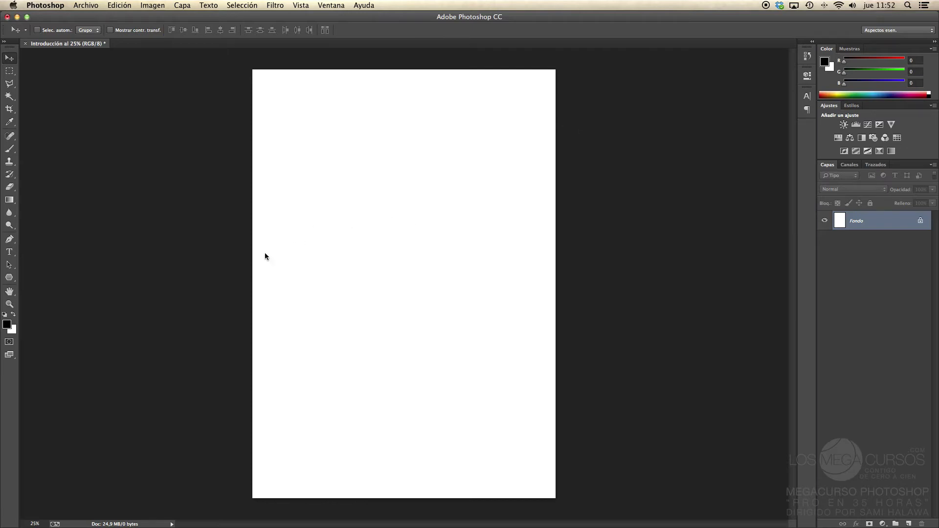
Step: Switch to the Finder folder Photoshop files_introduction and preview introducción.jpg
key(ctrl+Up)
click(274, 289)
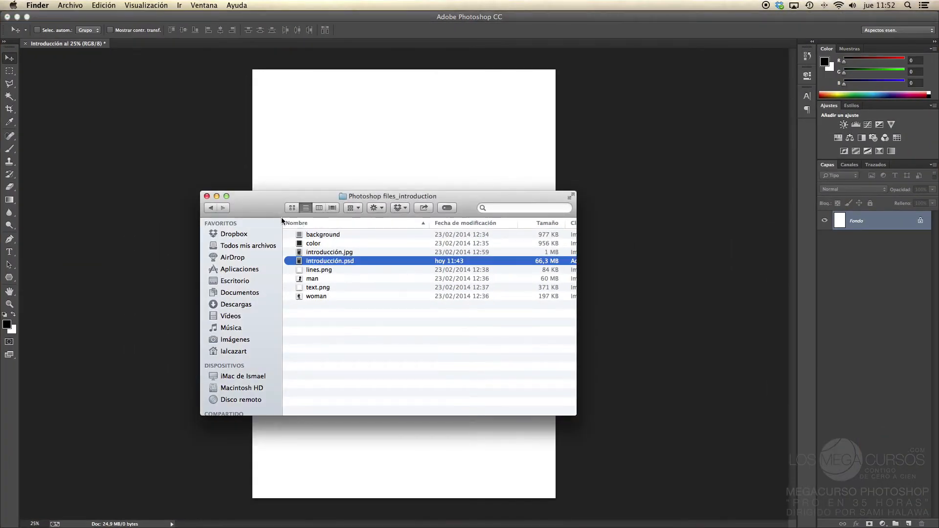
drag(262, 211, 289, 200)
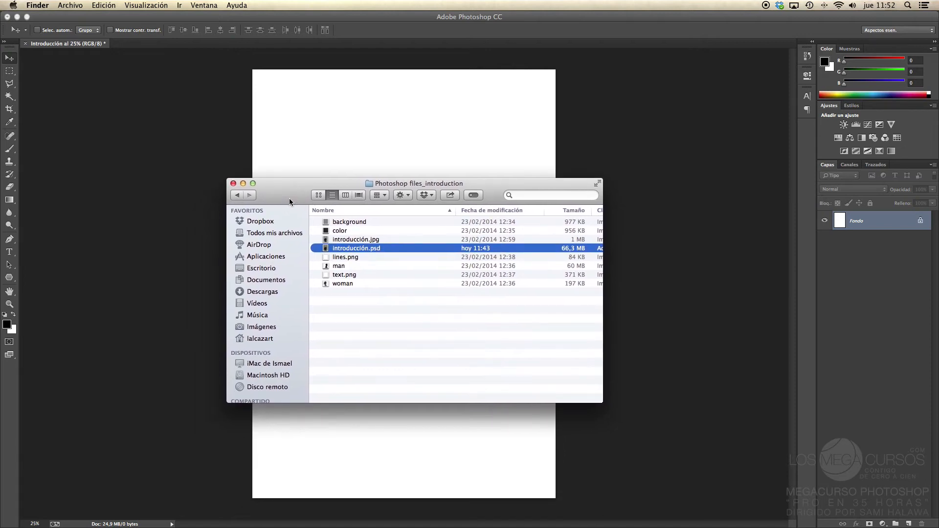
click(352, 241)
key(space)
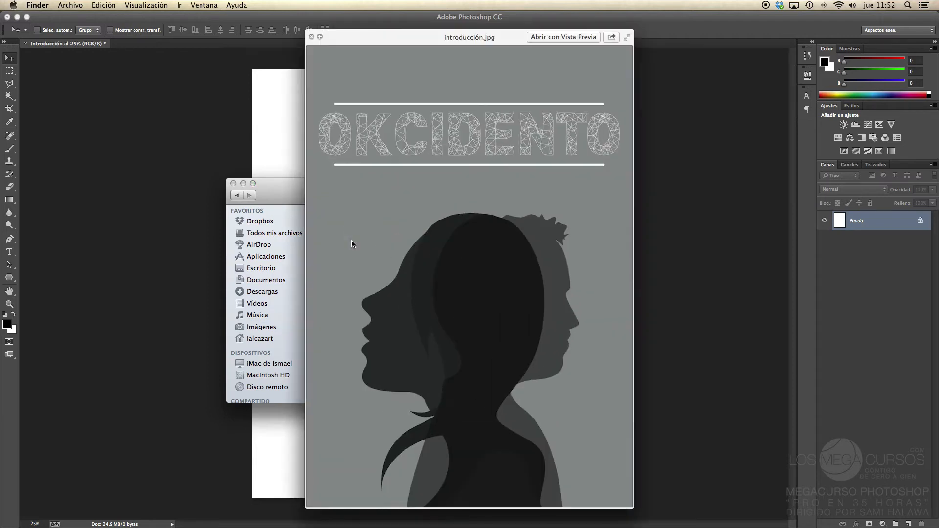
key(space)
Step: Preview the man, woman and text.png source images one after another
click(350, 257)
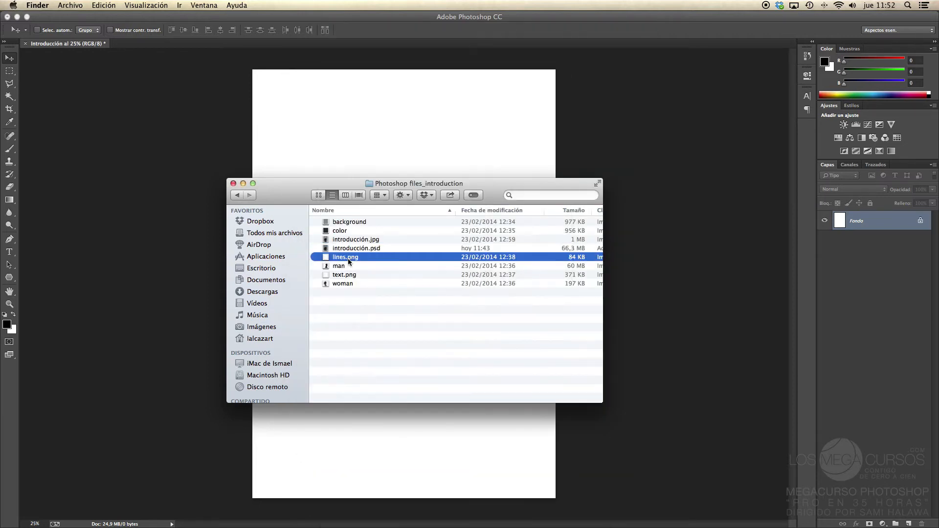
click(345, 267)
key(space)
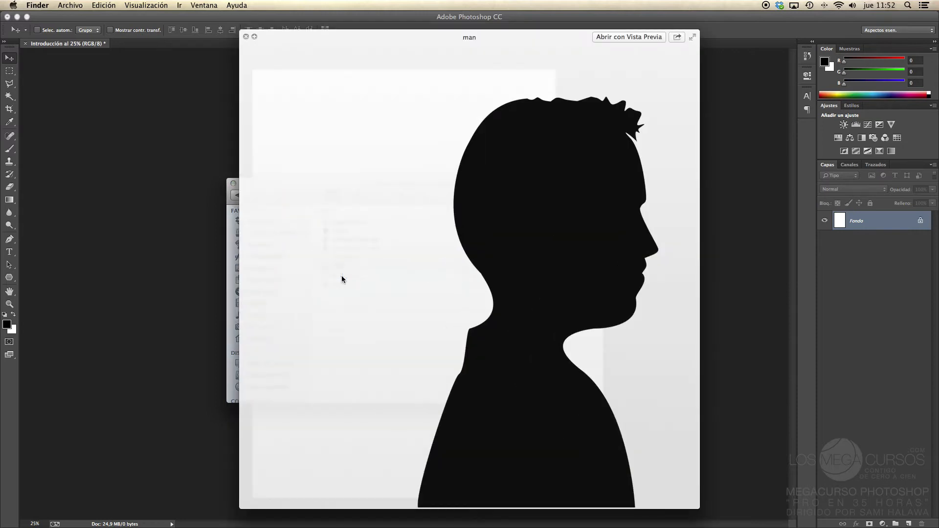
key(space)
click(343, 283)
key(space)
key(space)
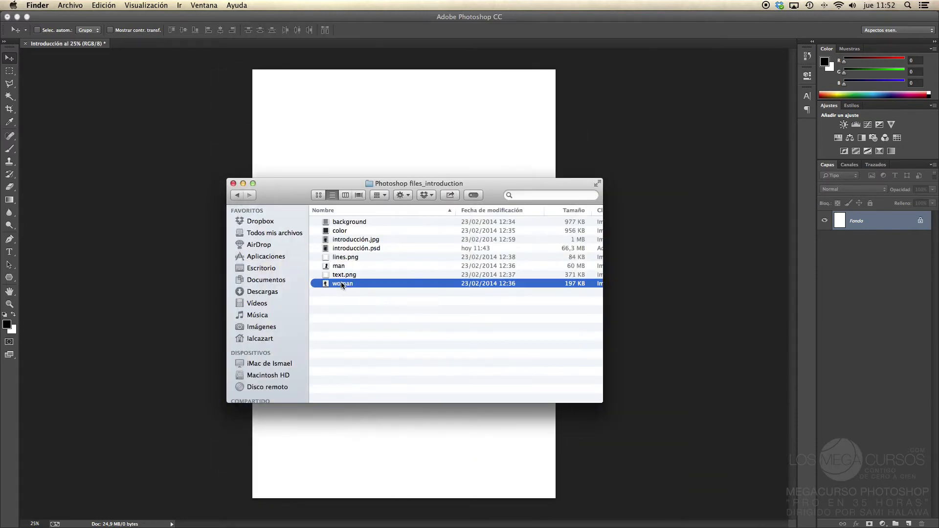
click(346, 276)
key(space)
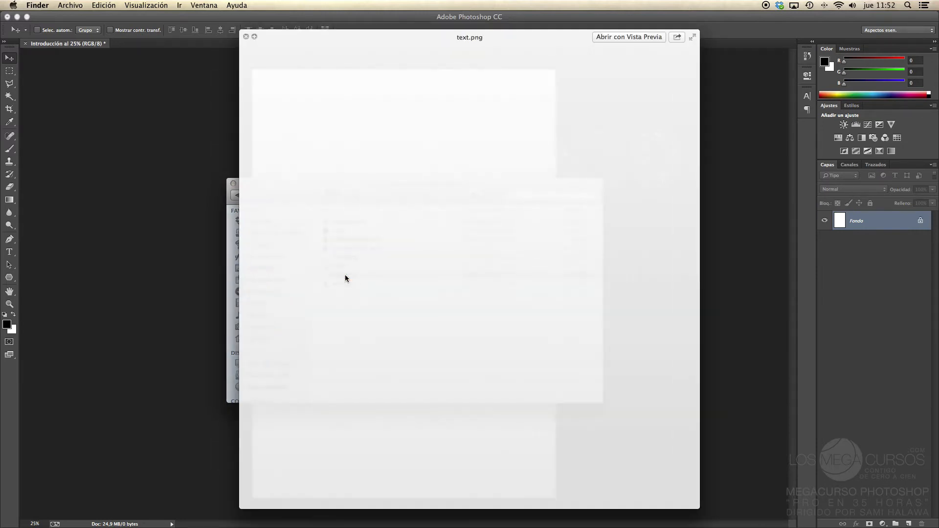
key(space)
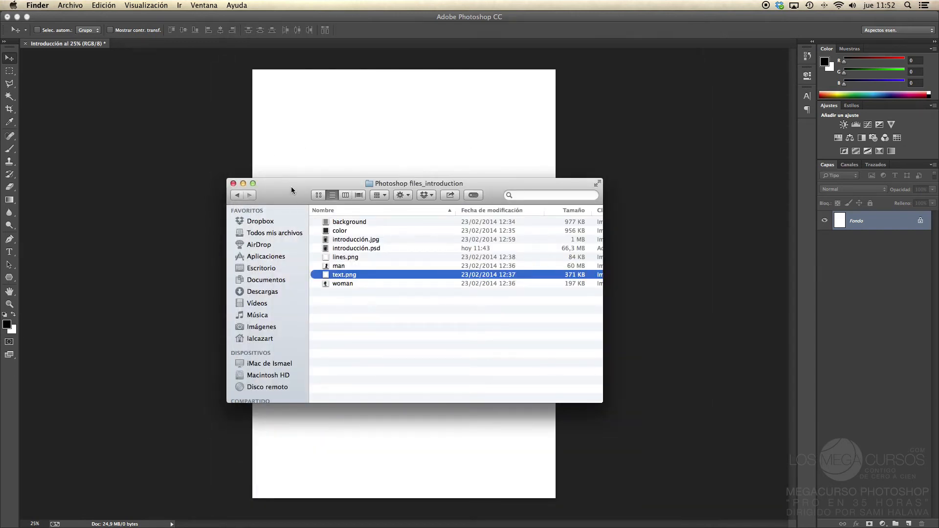
Step: Place the background image from the Finder folder into the Introducción document in Photoshop
click(343, 222)
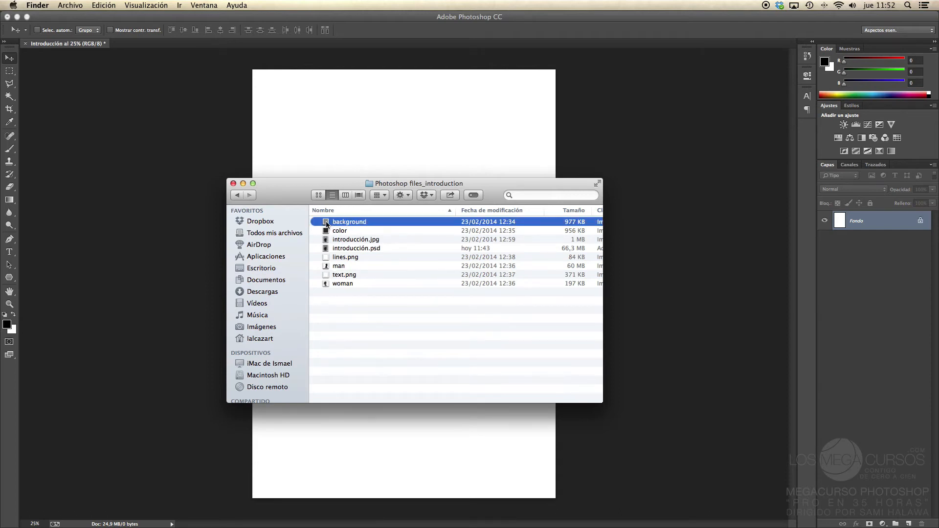
click(326, 231)
click(326, 223)
scroll(359, 226, right, 5)
scroll(359, 226, left, 5)
drag(328, 224, 418, 127)
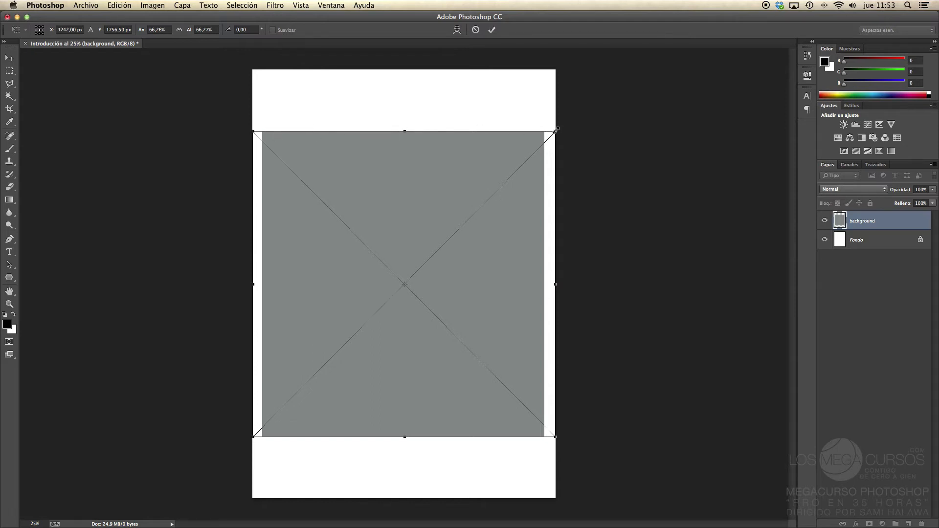
Step: Try out scaling the placed background image slightly from its corner and edge handles
mouse_move(556, 130)
mouse_down()
mouse_move(511, 178)
mouse_move(429, 138)
mouse_move(336, 119)
mouse_move(421, 126)
mouse_move(406, 103)
mouse_move(499, 285)
mouse_move(459, 201)
mouse_move(568, 134)
mouse_move(552, 133)
mouse_up()
mouse_move(554, 284)
mouse_down()
mouse_move(419, 289)
mouse_move(555, 289)
mouse_up()
mouse_move(402, 131)
mouse_down()
mouse_move(403, 221)
mouse_move(399, 131)
mouse_up()
click(555, 131)
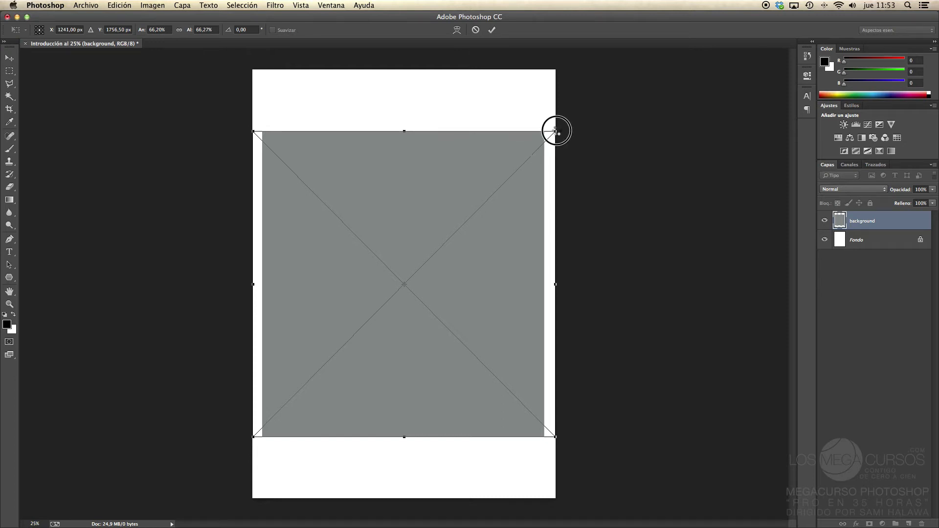
drag(556, 131, 580, 156)
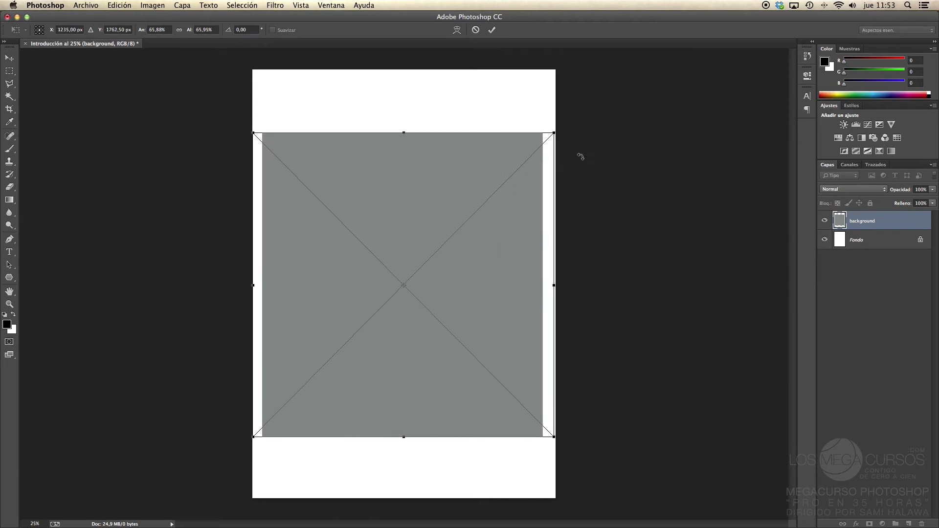
click(403, 131)
drag(403, 132, 415, 161)
mouse_move(554, 132)
mouse_down()
mouse_move(486, 189)
mouse_move(564, 105)
mouse_move(506, 189)
mouse_move(558, 132)
mouse_up()
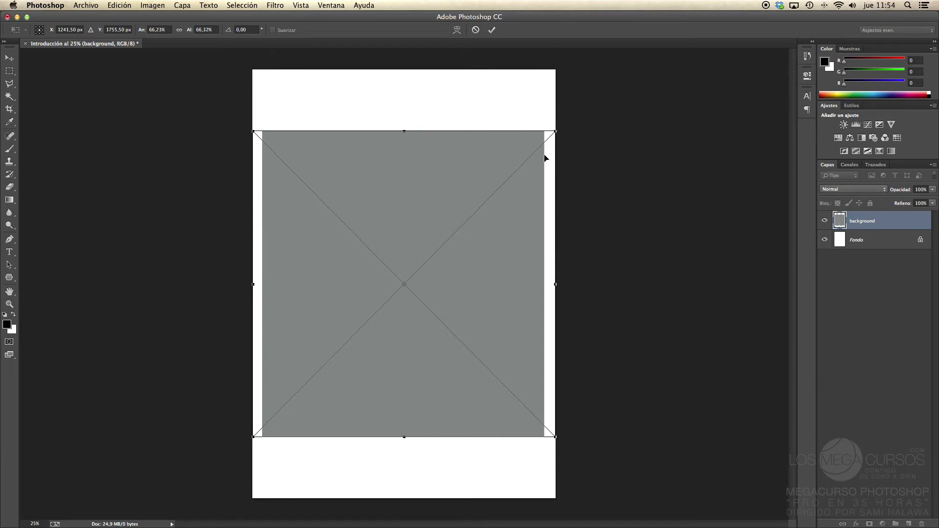
Step: Stretch the placed background image to about 71% width and 93% height to cover the whole page, and apply the transformation
drag(559, 132, 567, 70)
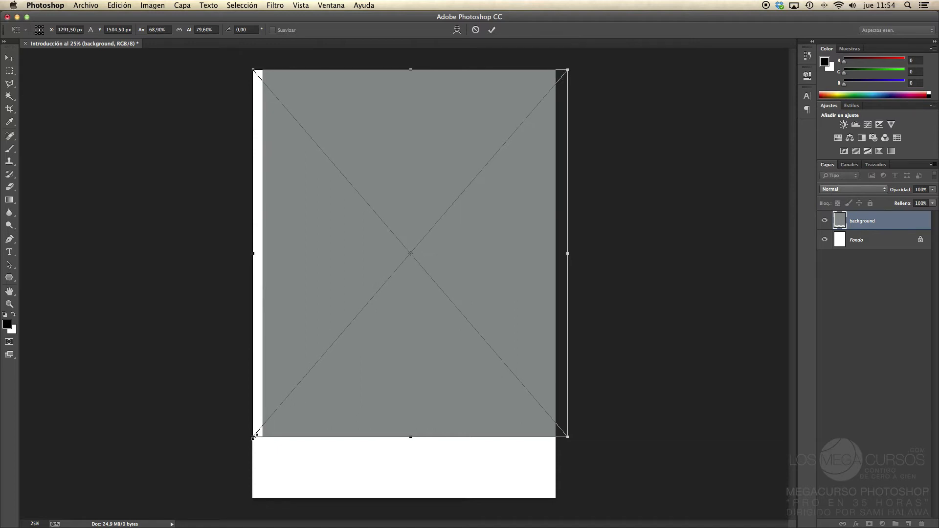
drag(253, 436, 244, 498)
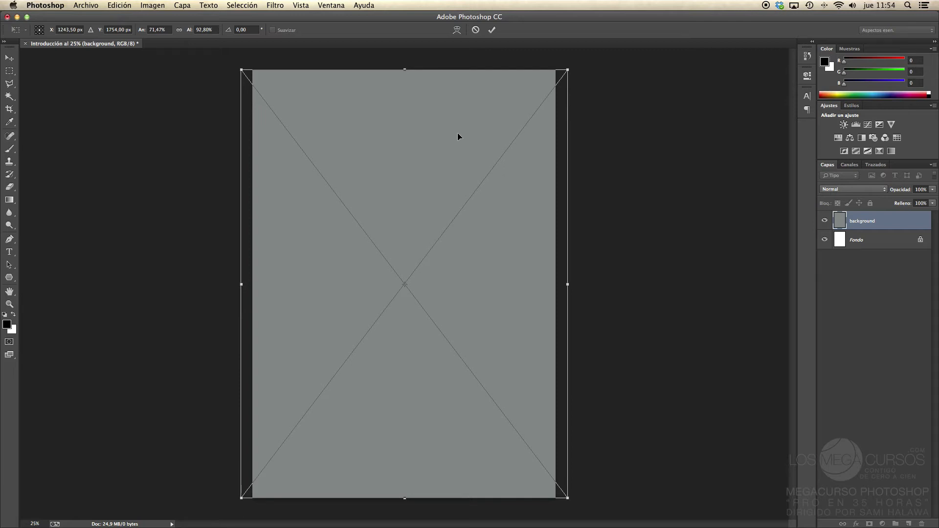
click(491, 31)
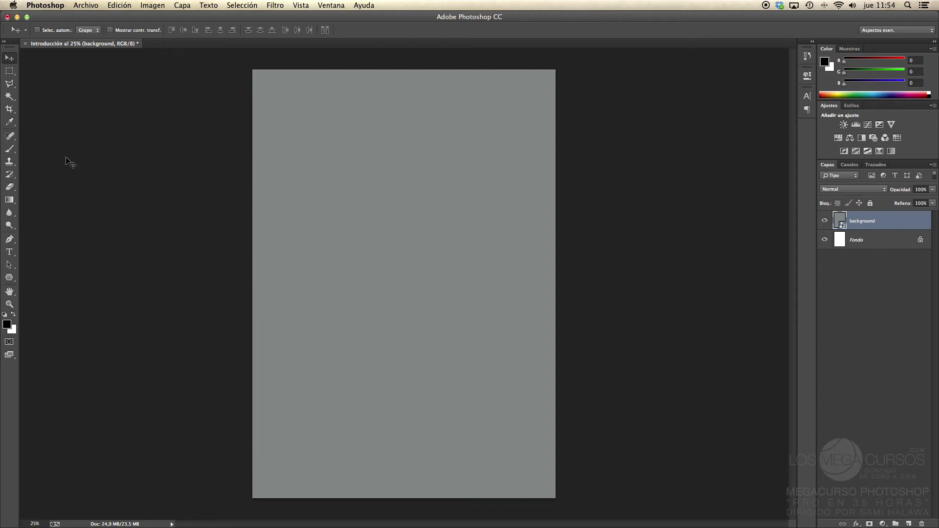
Step: Paint a straight horizontal black line across the middle of the page on a new layer with the Brush at size 49
click(9, 149)
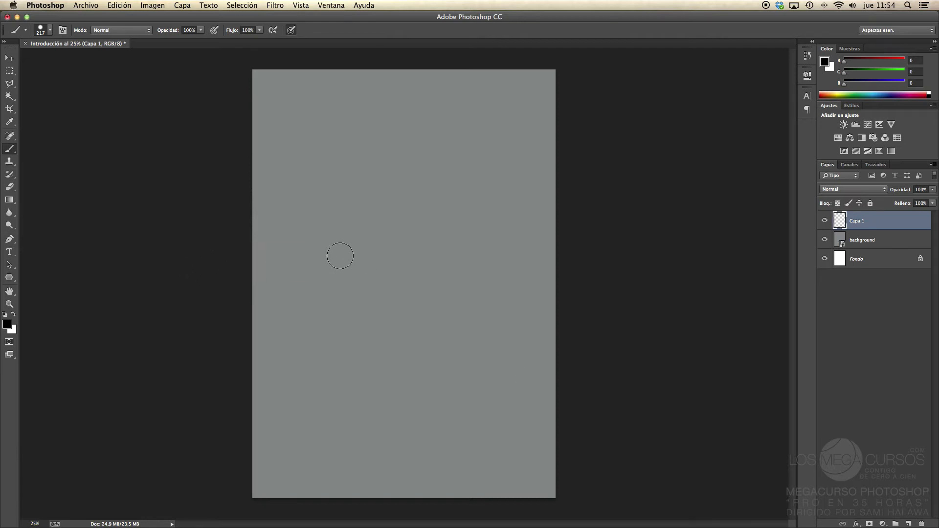
drag(340, 256, 343, 253)
drag(330, 275, 485, 274)
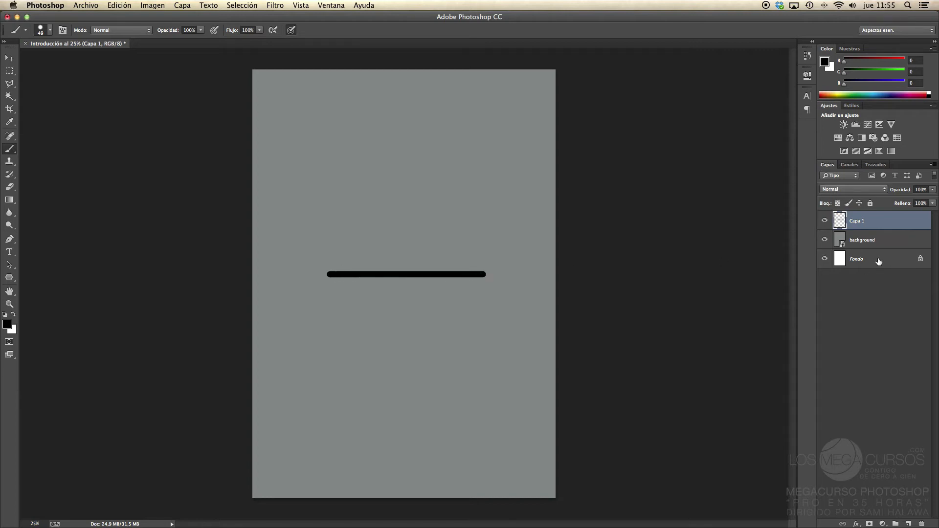
Step: Paint two more parallel horizontal black lines of similar length above the first one, undoing the stroke that falls short
shift+click(328, 260)
drag(327, 260, 388, 260)
key(super+z)
drag(327, 259, 484, 258)
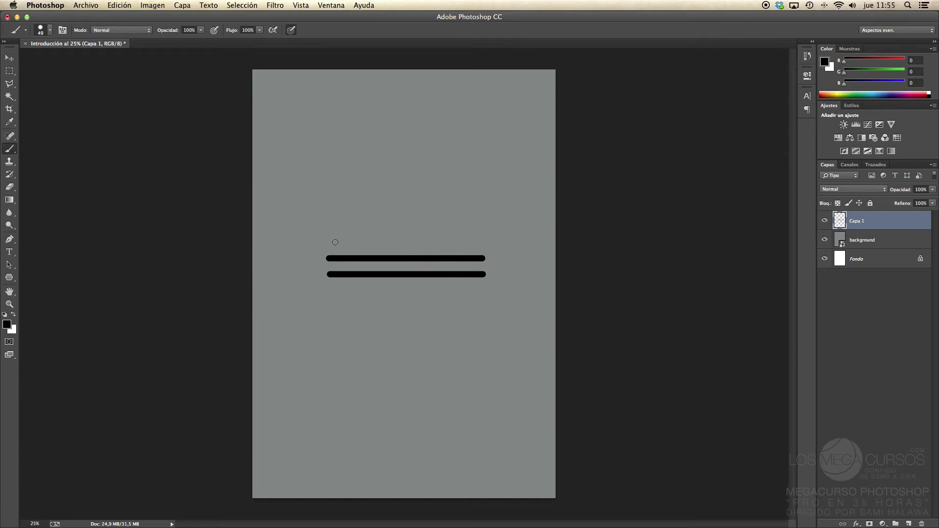
drag(330, 242, 482, 242)
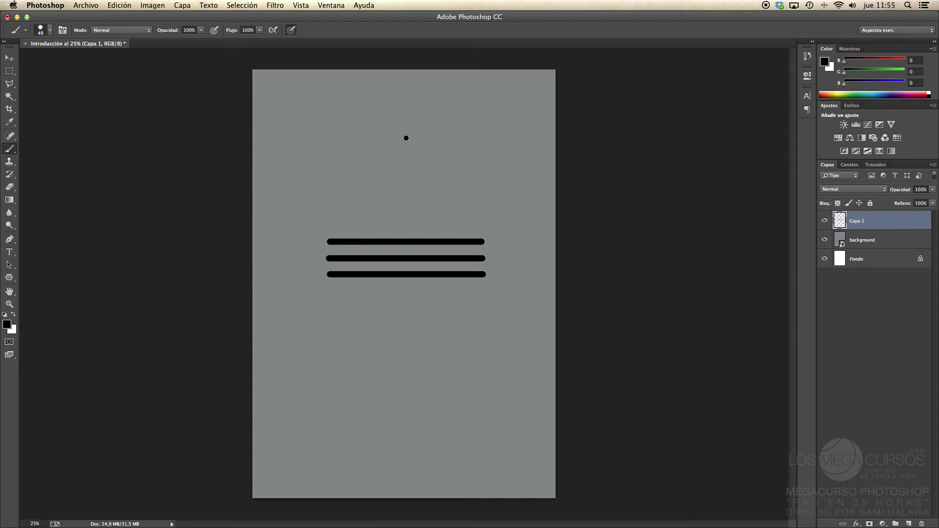
Step: Paint two freehand diagonal strokes from a peak above the lines, one to their left end and one past their right end
drag(406, 137, 328, 243)
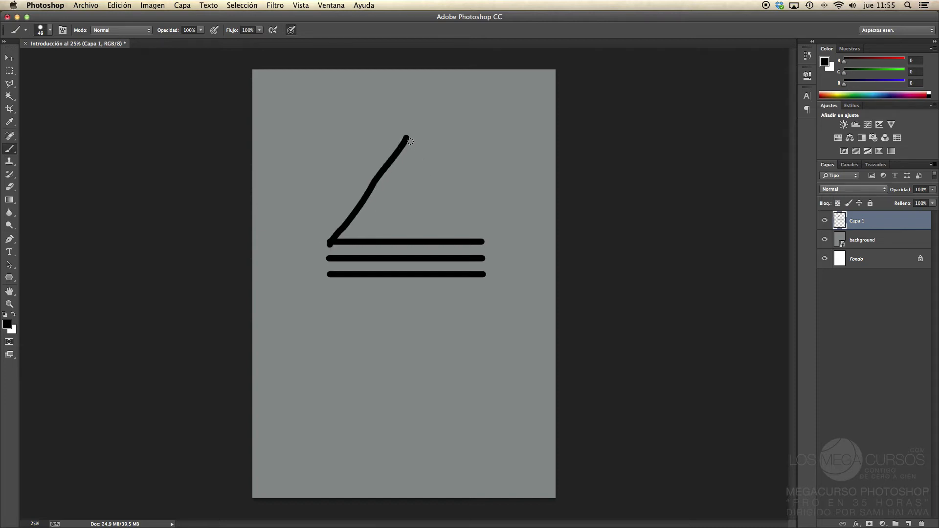
drag(407, 139, 542, 299)
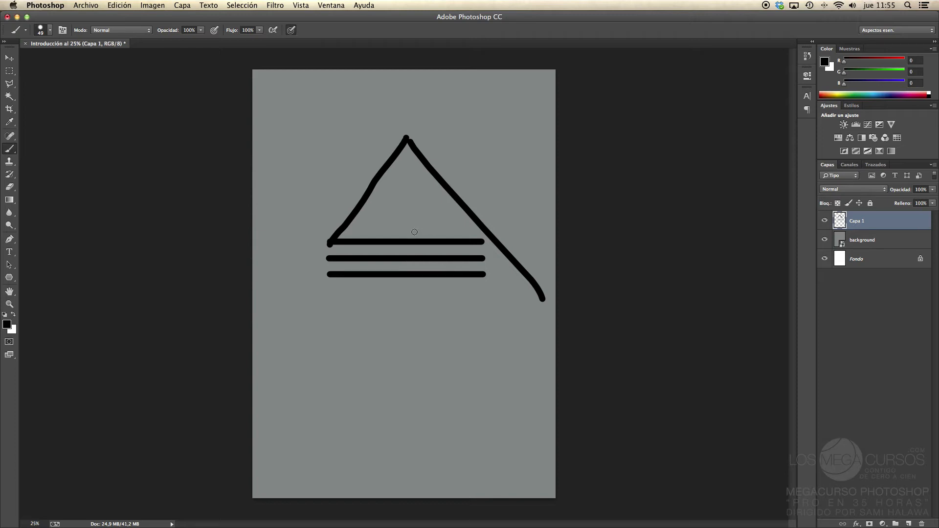
Step: Paint short black strokes over the three horizontal lines, and toggle the Capa 1 layer's visibility off and on
drag(414, 232, 432, 236)
mouse_move(431, 254)
mouse_down()
mouse_move(424, 253)
mouse_move(433, 274)
mouse_up()
click(825, 223)
click(824, 223)
click(824, 223)
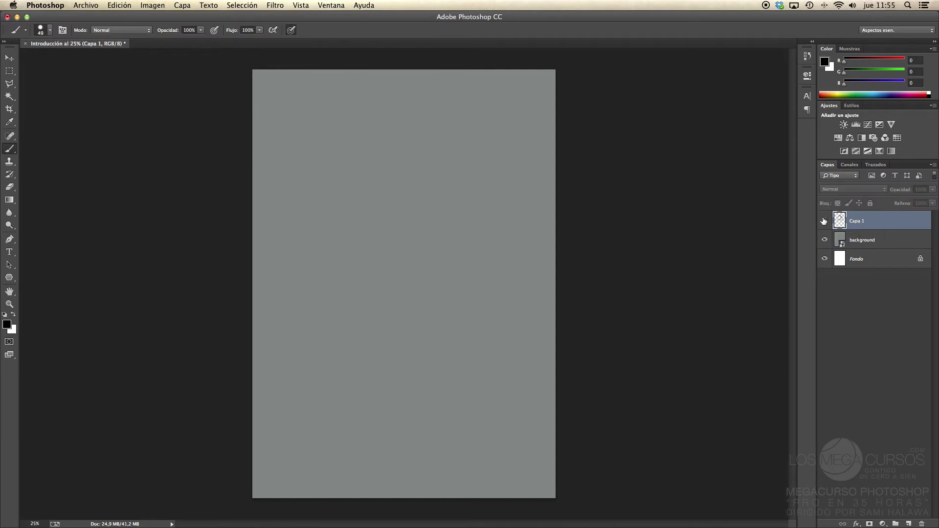
click(824, 224)
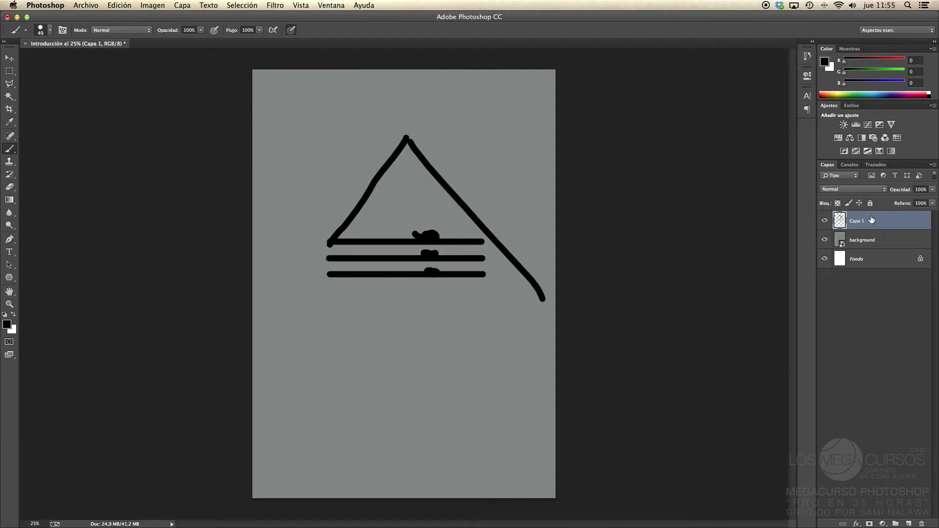
Step: Try two ways of deleting the Capa 1 layer, undoing each deletion
key(BackSpace)
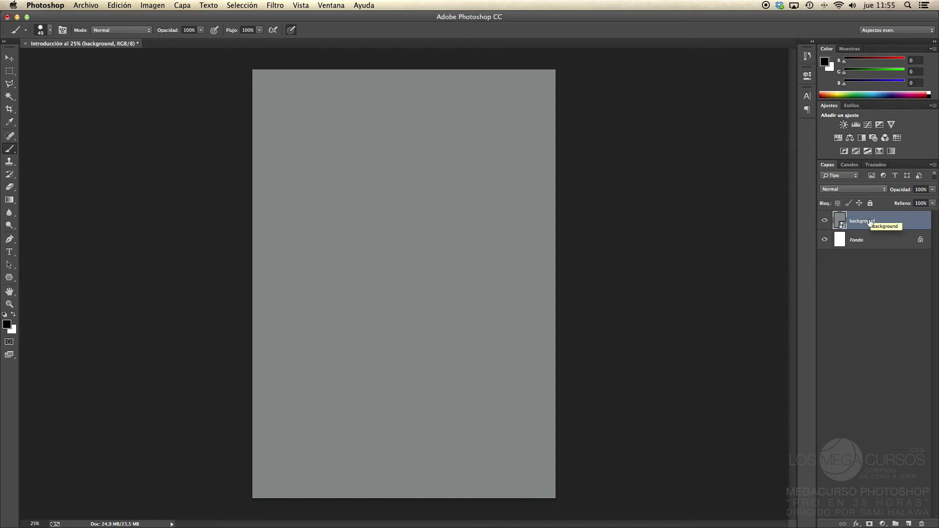
key(super+z)
mouse_move(869, 222)
mouse_down()
mouse_move(924, 279)
mouse_move(914, 427)
mouse_move(923, 522)
mouse_up()
key(super+z)
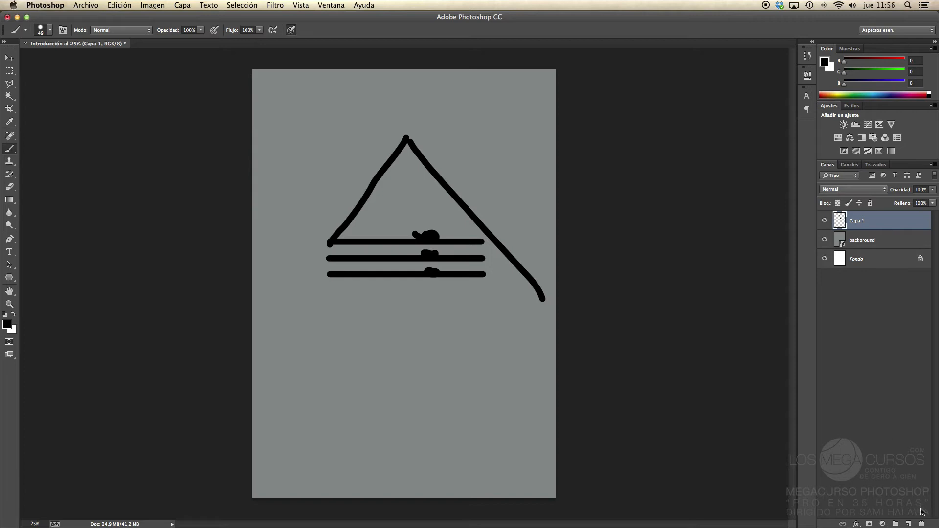
Step: Delete the Capa 1 layer with the painted strokes and confirm the deletion
click(920, 523)
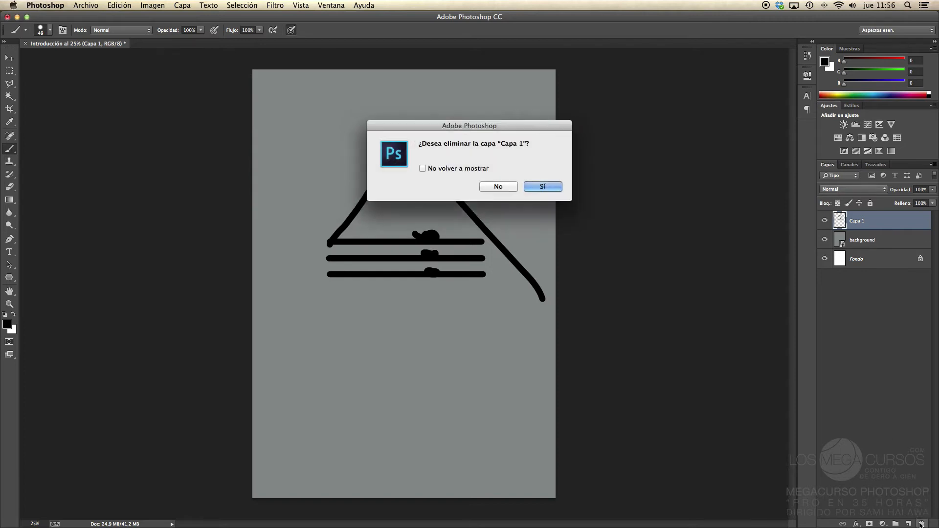
mouse_move(443, 127)
mouse_down()
mouse_move(457, 120)
mouse_move(450, 132)
mouse_up()
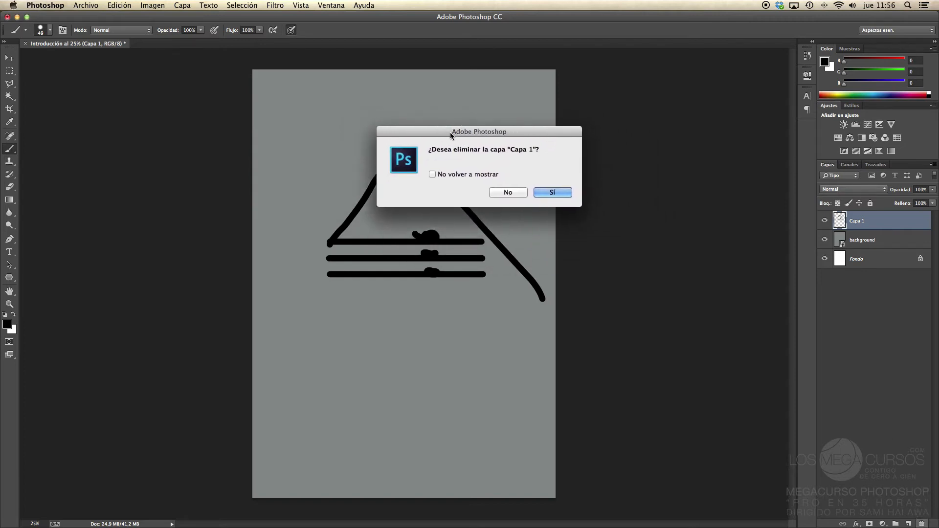
click(549, 193)
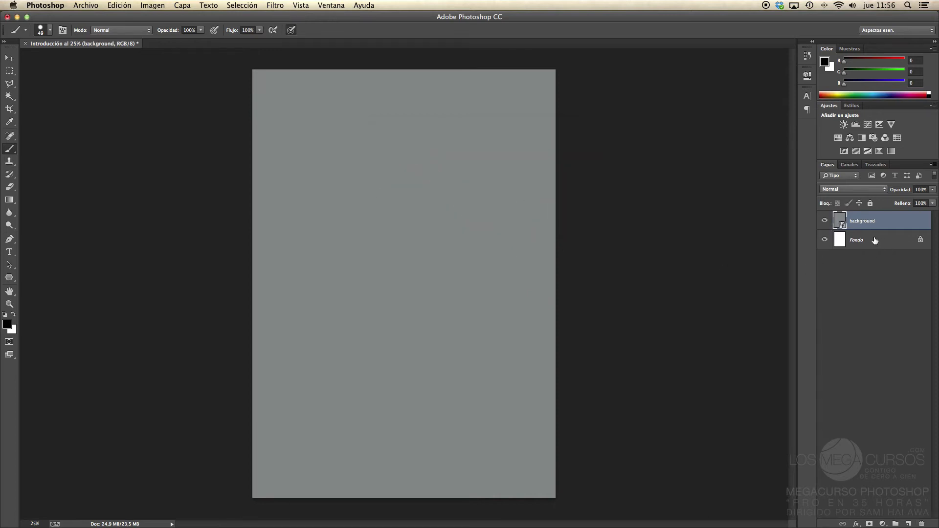
Step: Lower the background layer's opacity to 0% and restore it to 100%
click(894, 242)
click(880, 222)
drag(902, 191, 670, 189)
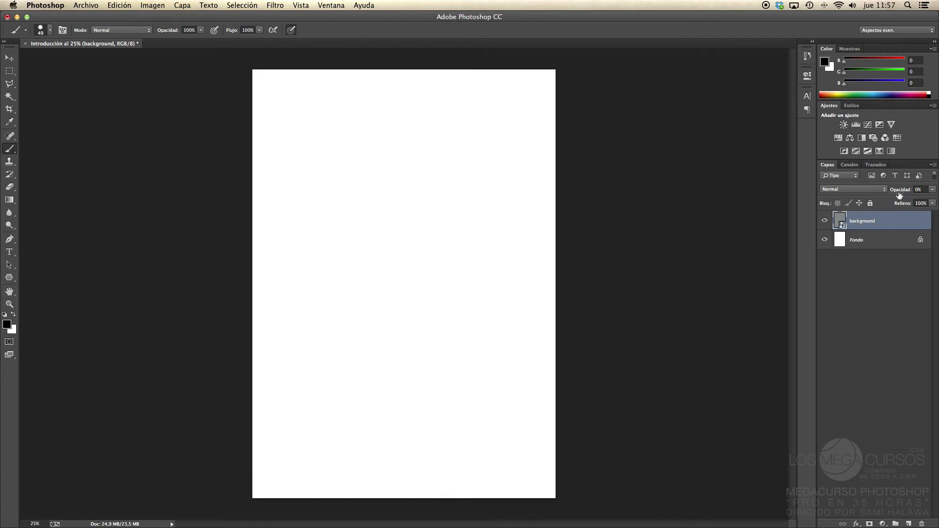
drag(899, 194, 934, 194)
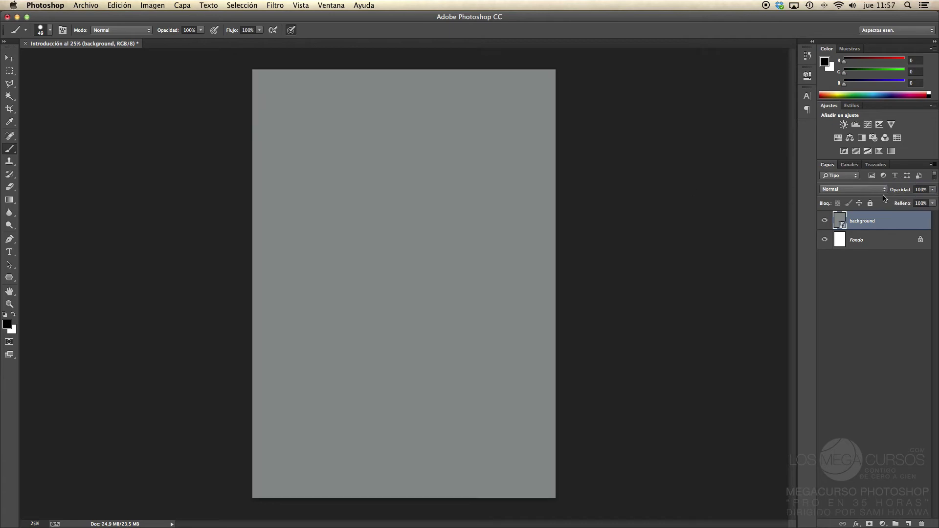
click(675, 223)
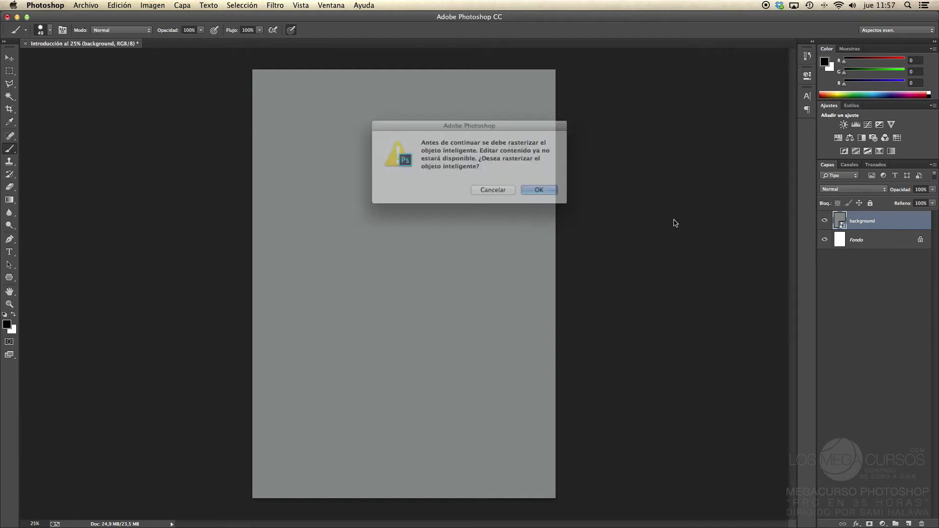
click(484, 191)
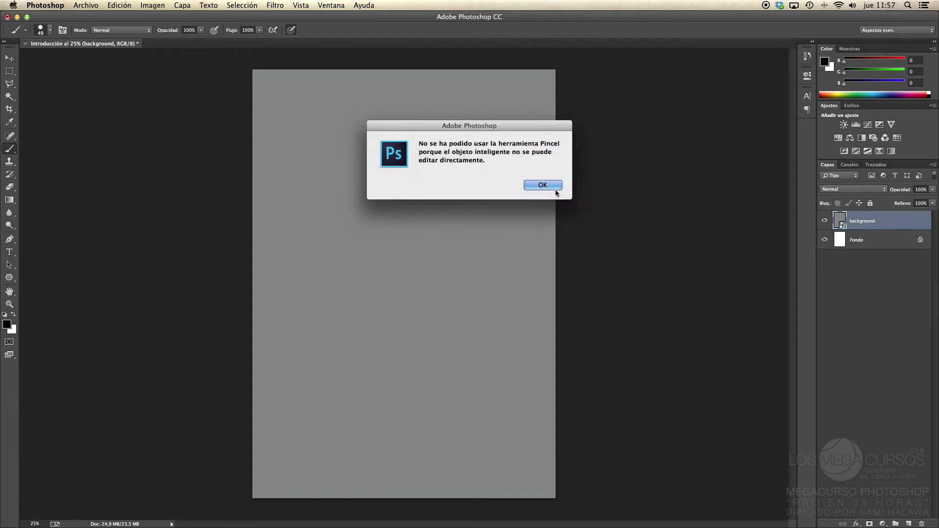
click(555, 191)
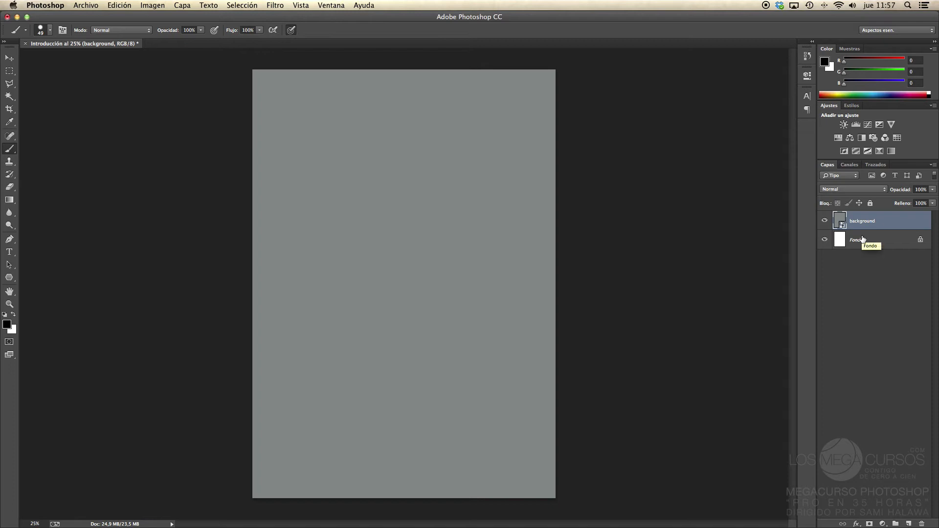
Step: Convert the locked Fondo layer to Capa 0 and delete it, hiding and reshowing the background layer to check the transparency beneath
mouse_move(920, 241)
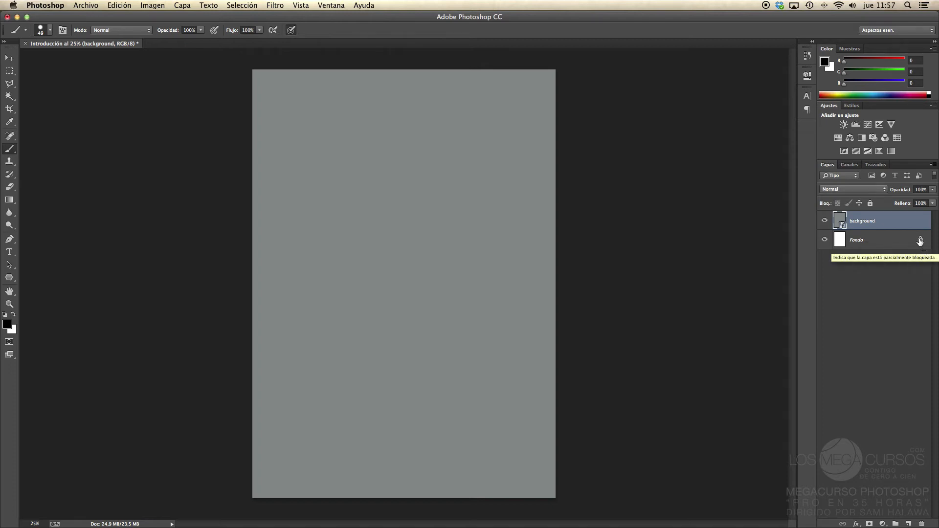
click(919, 241)
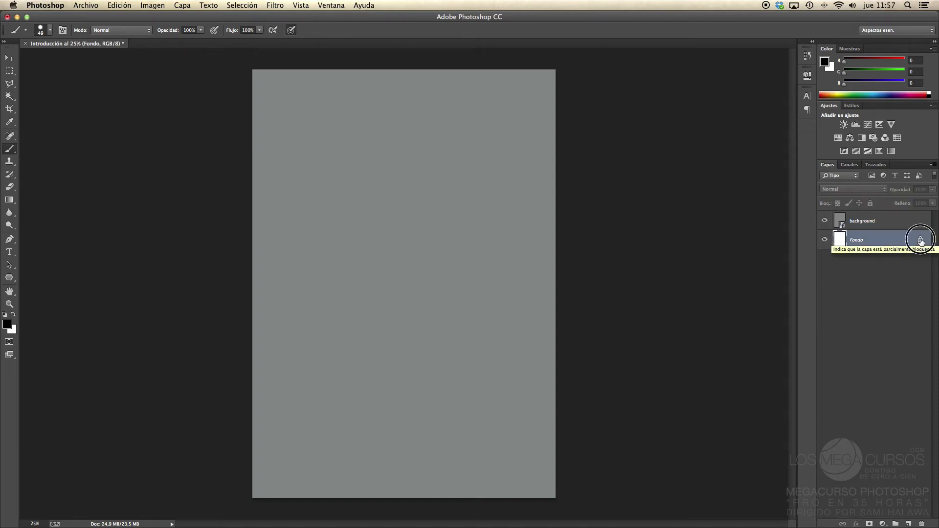
click(532, 191)
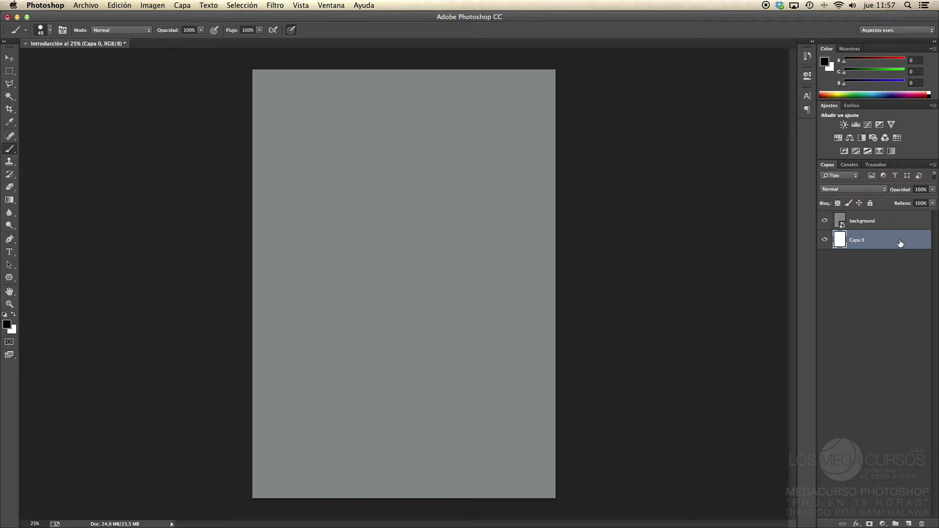
key(Delete)
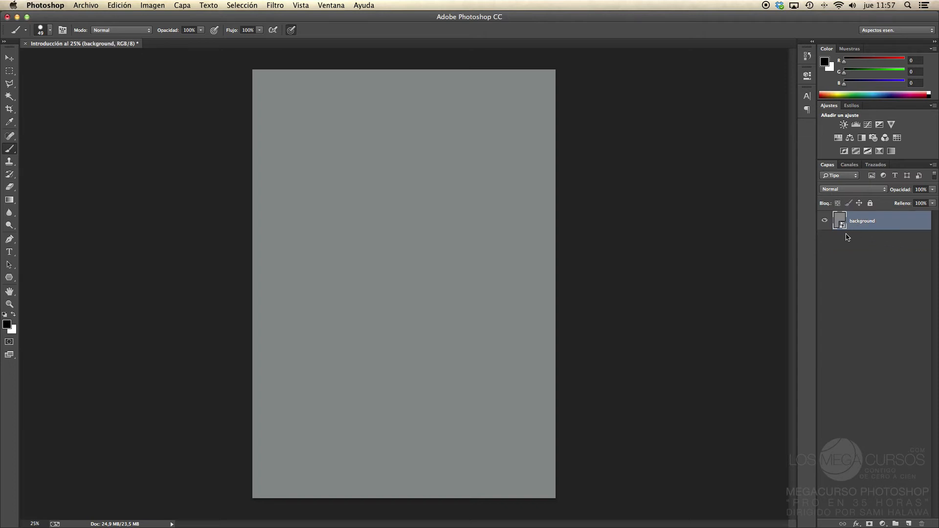
click(823, 222)
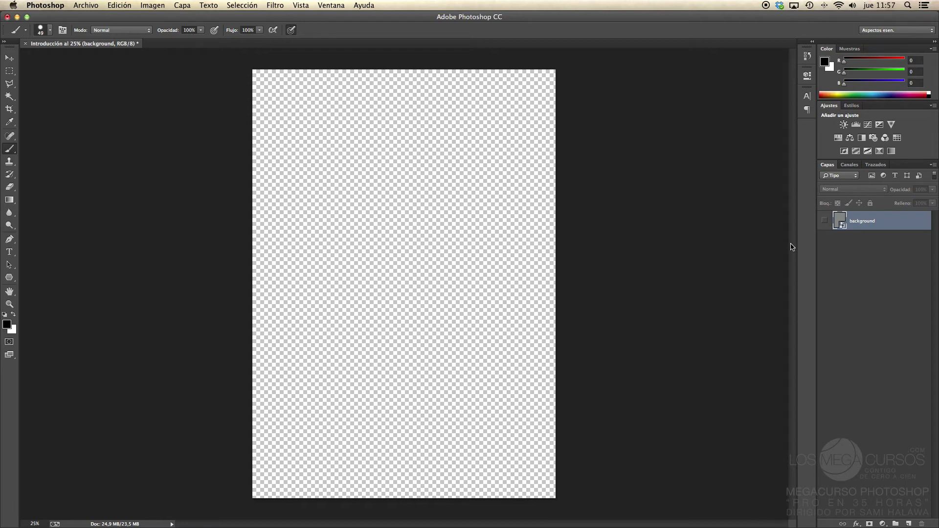
click(825, 222)
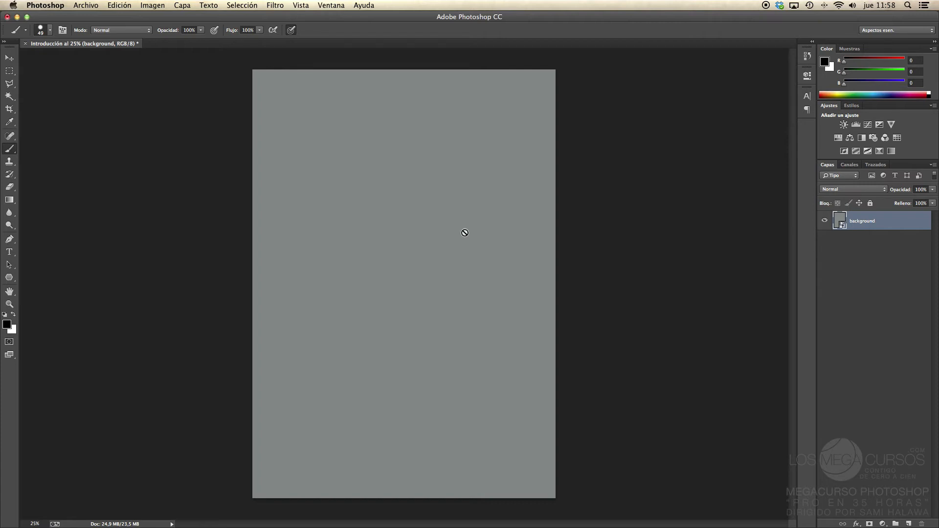
Step: Open the contents of the background smart object in their own document and close that document unedited
double_click(842, 226)
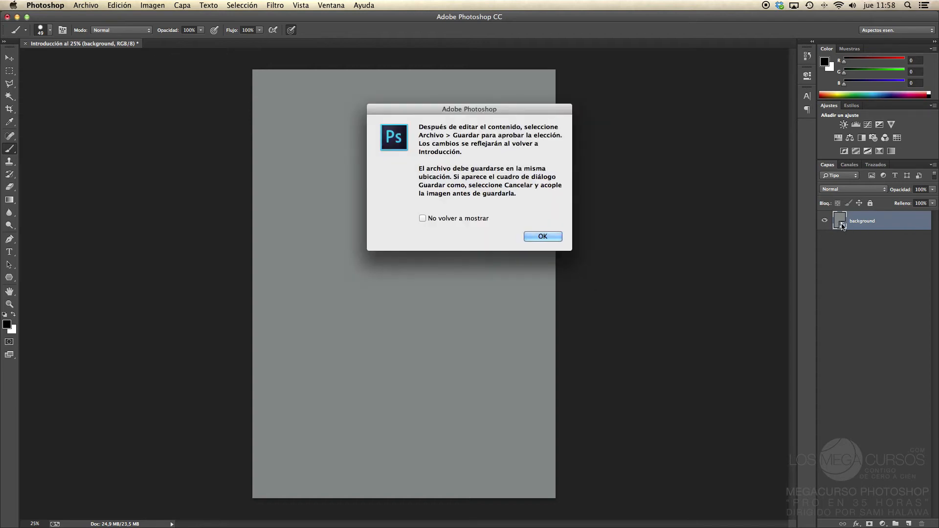
click(542, 236)
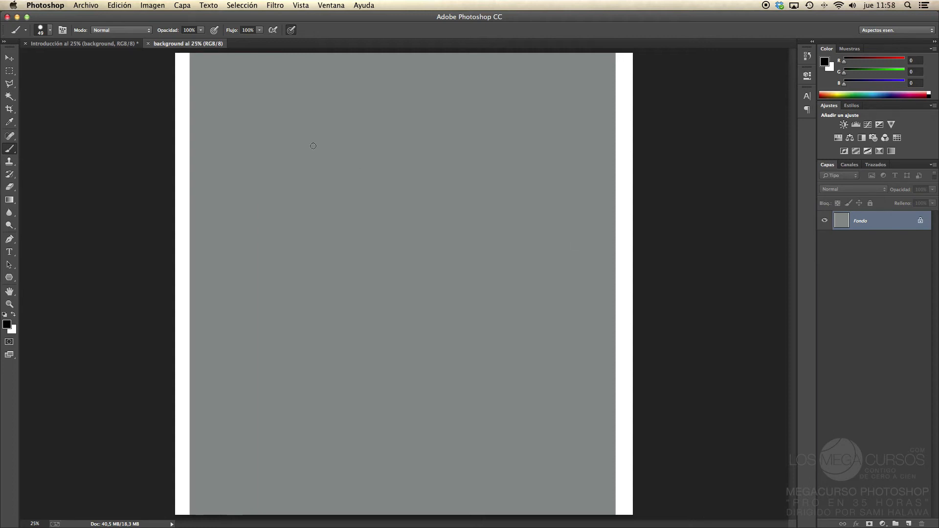
click(148, 44)
Step: Rasterize the background layer and test it with a curved black brush stroke, undoing the stroke
right_click(855, 224)
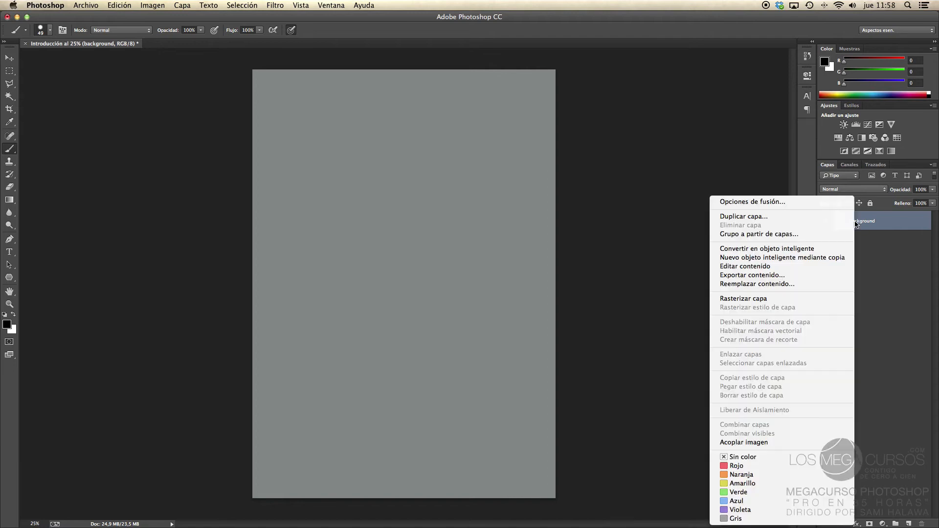
click(770, 299)
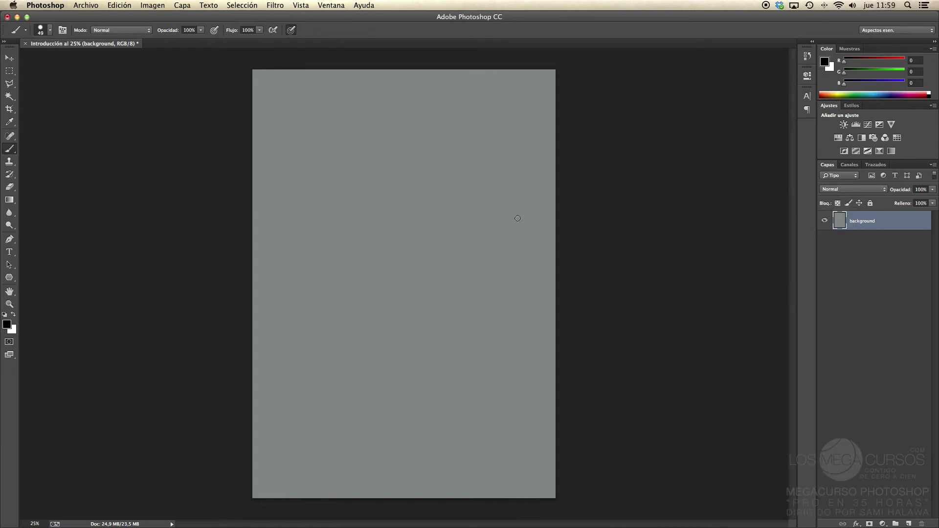
drag(397, 186, 364, 302)
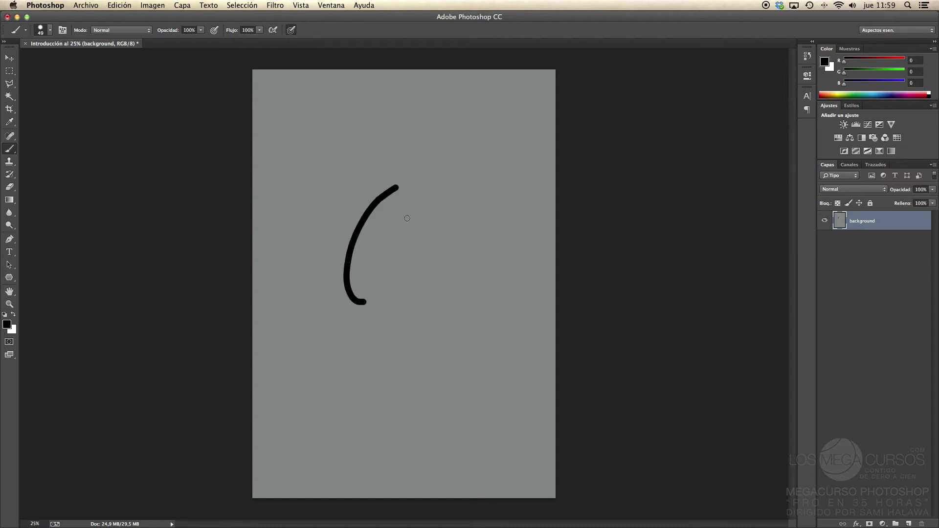
key(super+z)
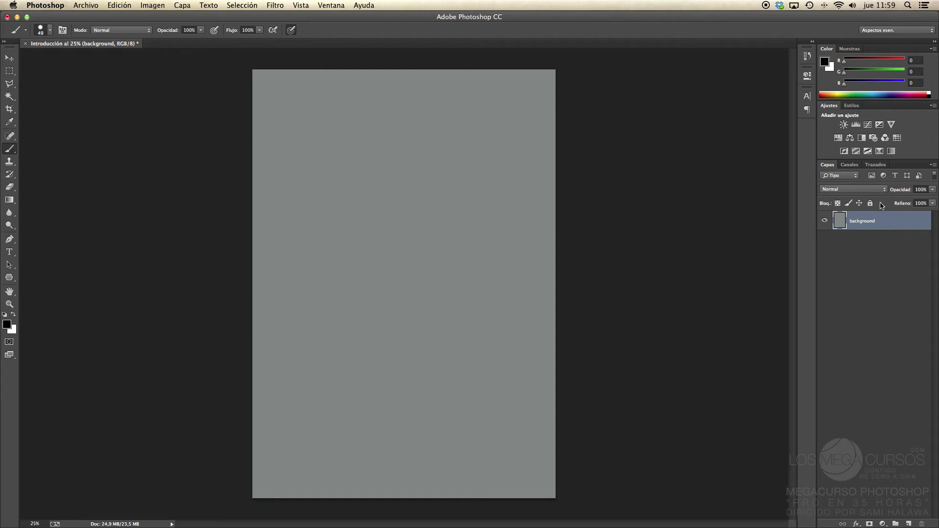
Step: Activate the Move tool, switch to Finder and select only the man and woman files in the Photoshop files_introduction folder
click(14, 59)
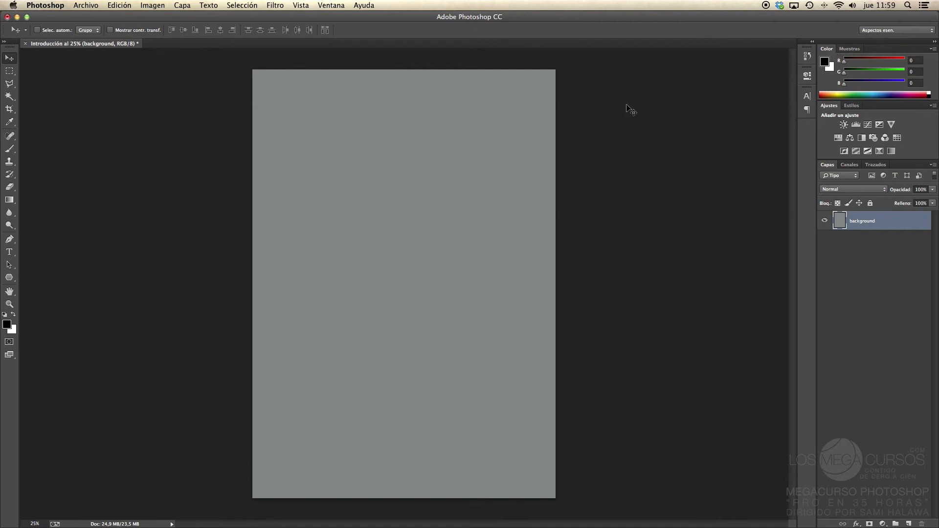
key(super+Tab)
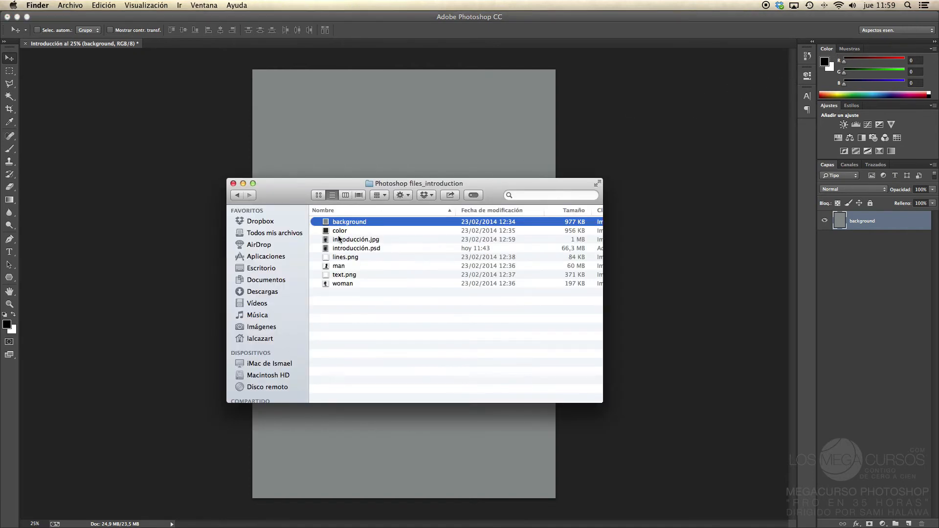
drag(291, 192, 128, 107)
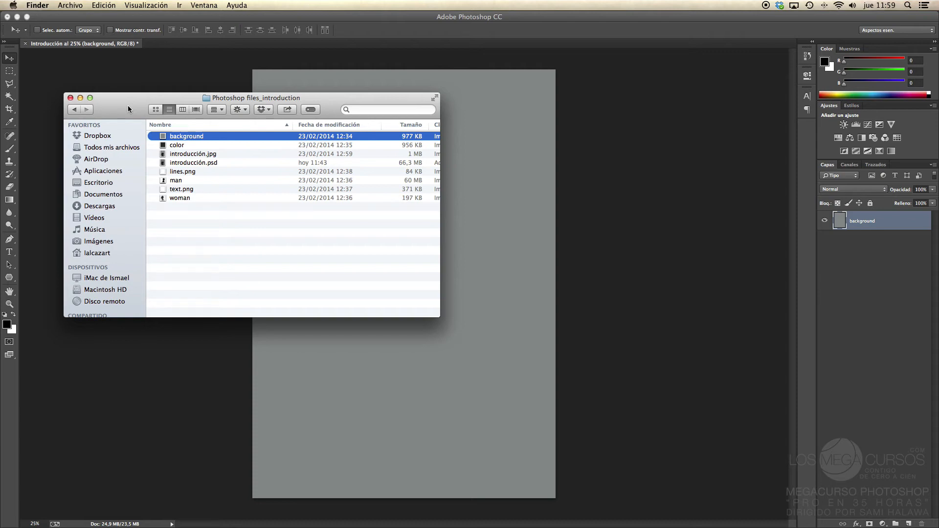
click(172, 181)
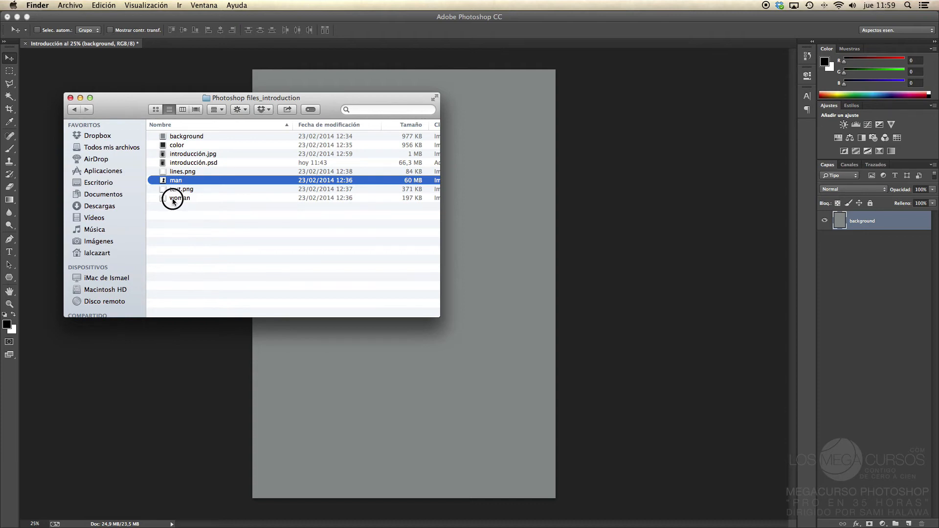
click(172, 198)
shift+click(176, 181)
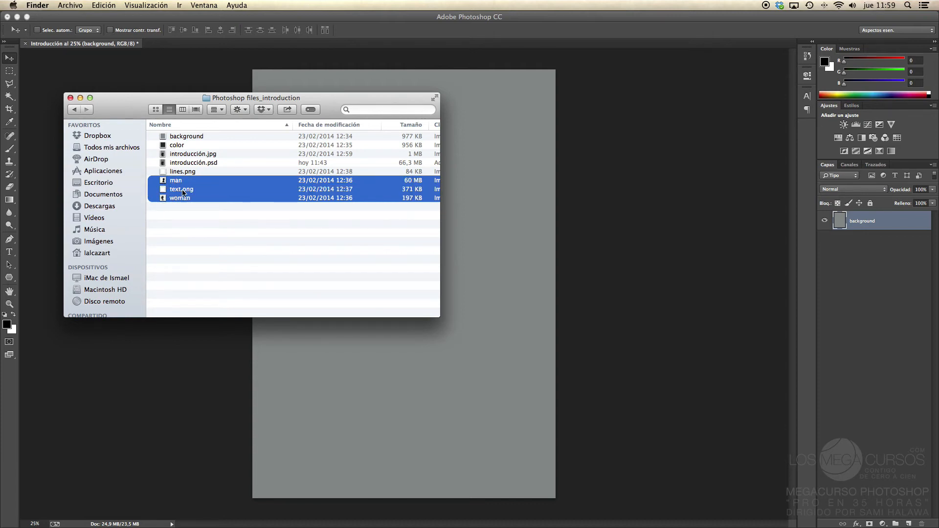
super+click(178, 190)
Step: Compare the file types and sizes of the man and woman images in the folder's file list
scroll(303, 215, right, 2)
scroll(303, 215, right, 2)
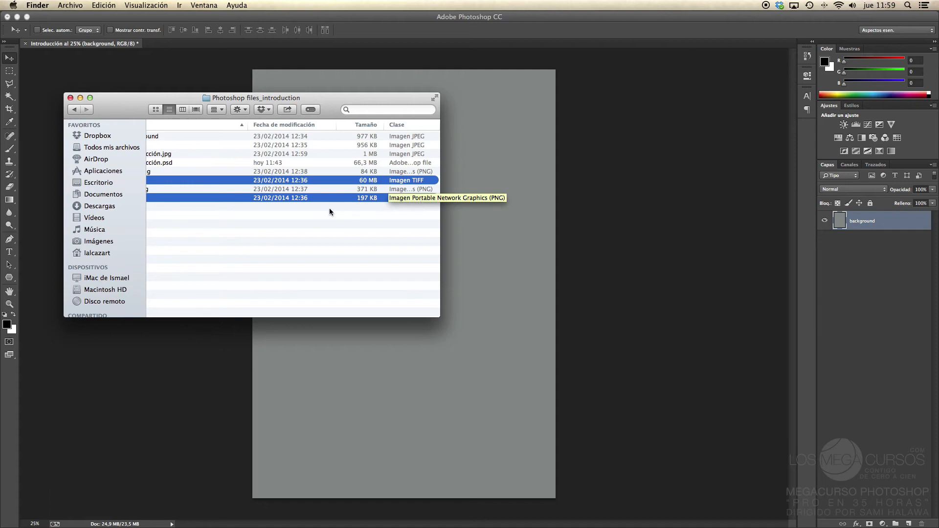
scroll(328, 207, left, 3)
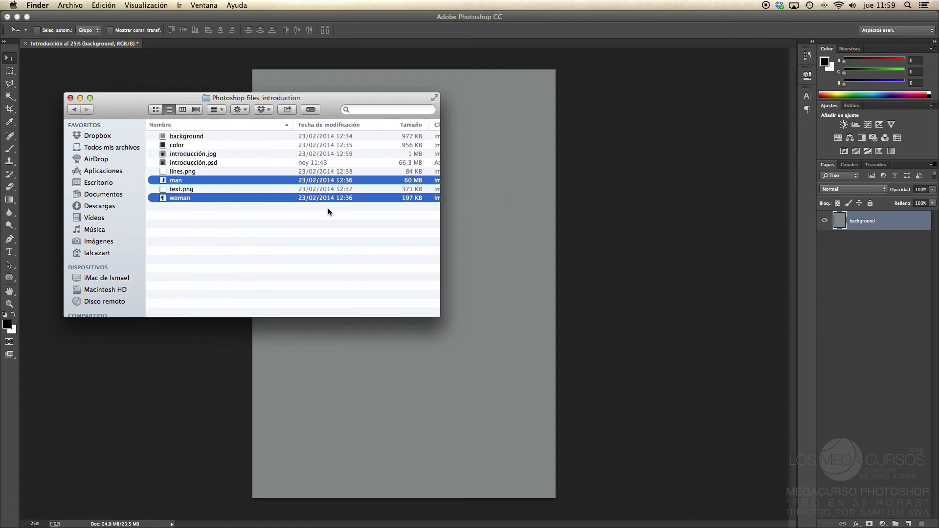
scroll(328, 207, right, 4)
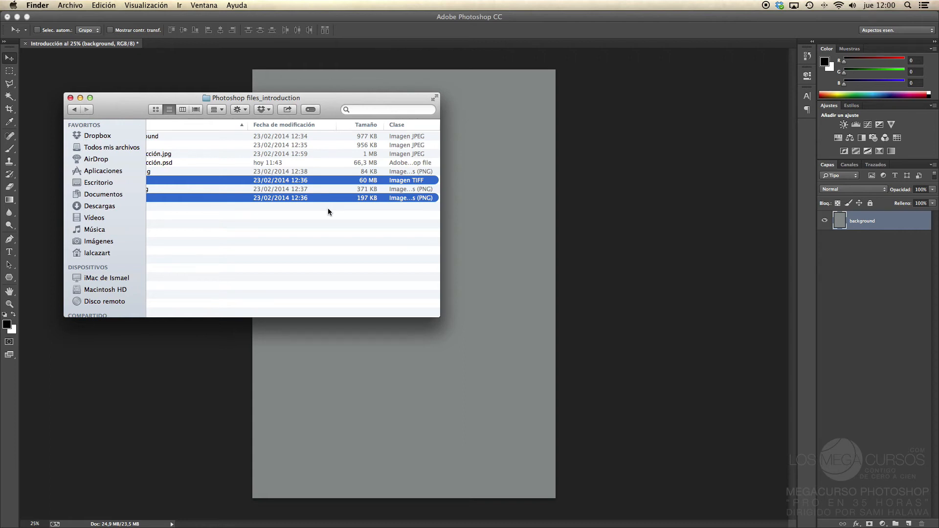
scroll(328, 207, left, 4)
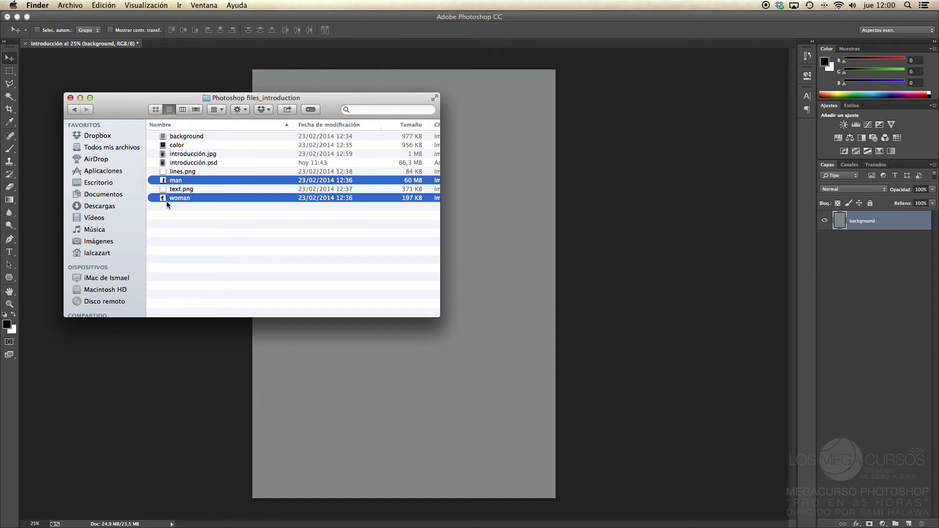
scroll(239, 206, right, 3)
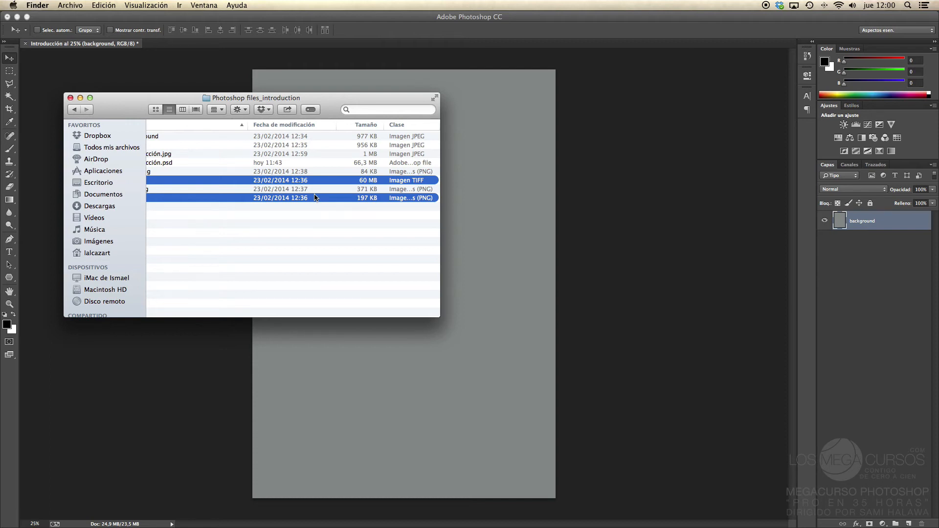
scroll(300, 202, left, 3)
scroll(301, 204, right, 3)
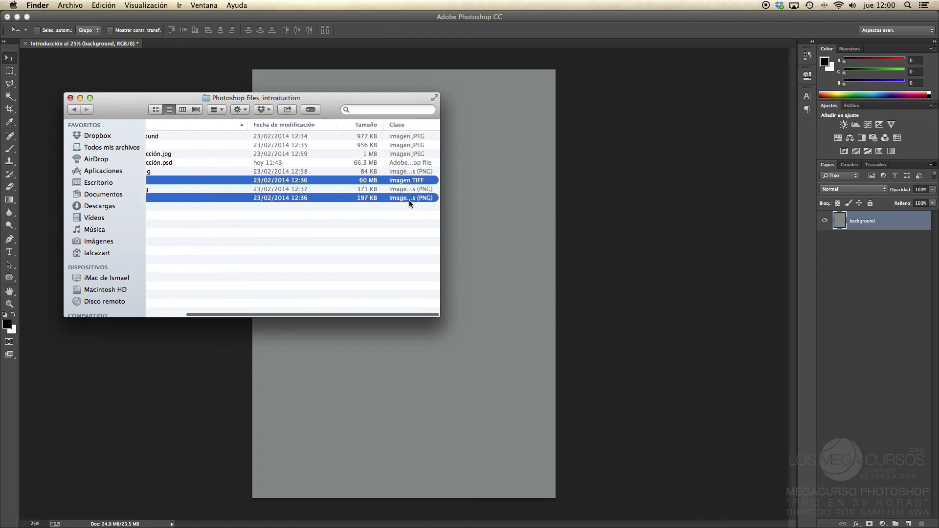
Step: Bring the man and woman files into the Introducción document and place the man silhouette flush with the canvas's bottom edge, slightly left of centre
scroll(383, 214, left, 3)
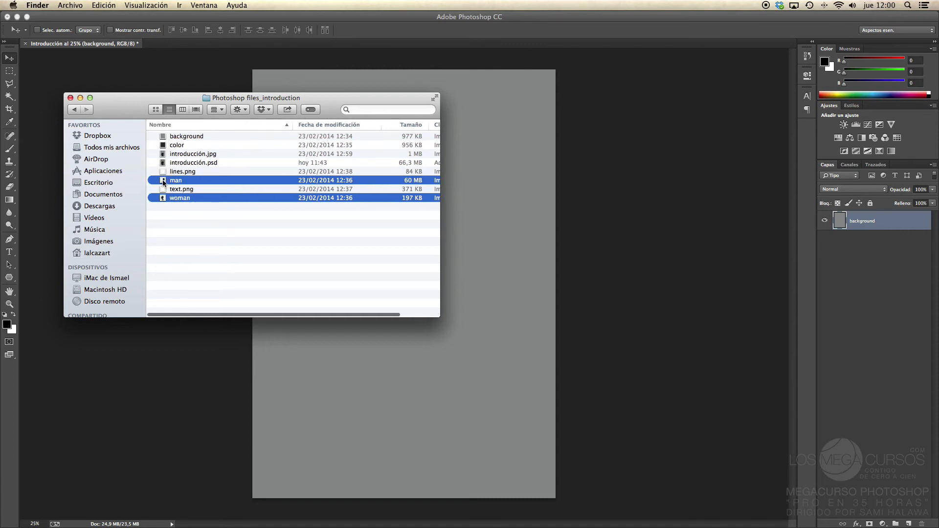
drag(163, 183, 540, 196)
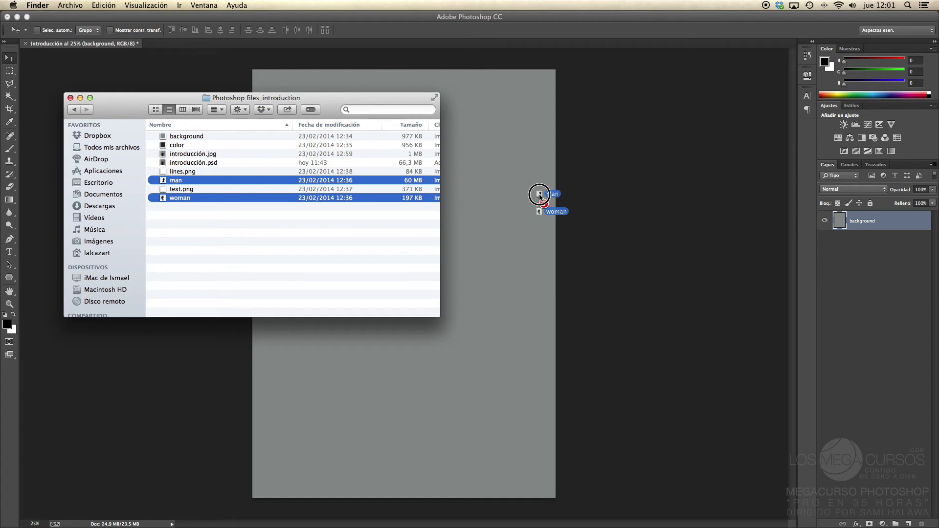
drag(539, 195, 538, 193)
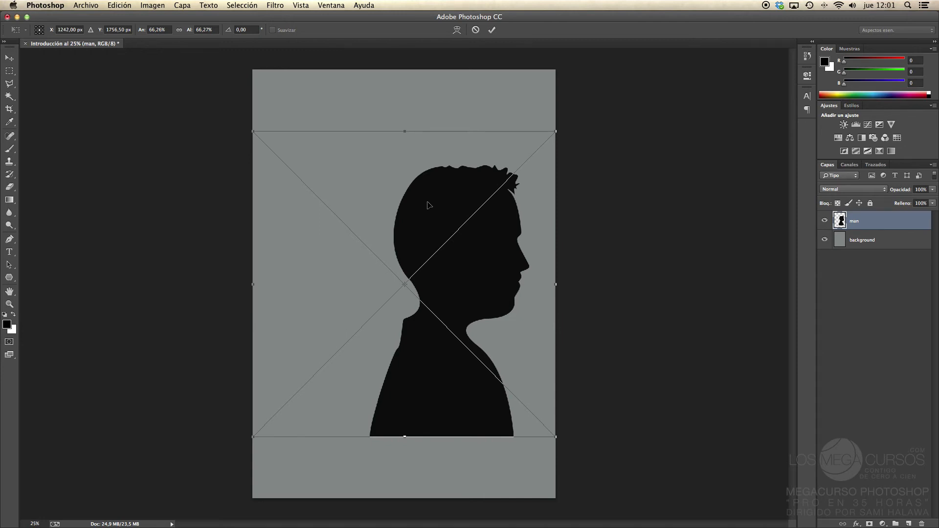
drag(419, 211, 404, 275)
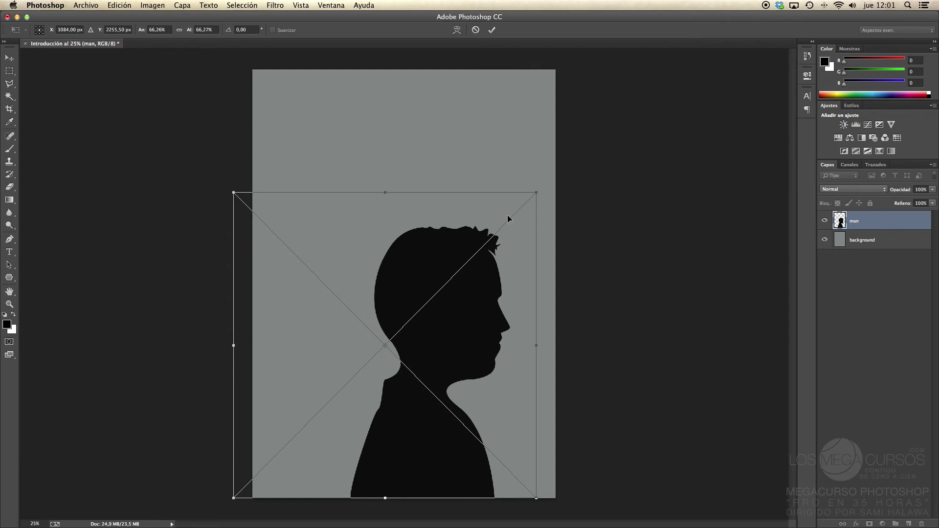
key(Return)
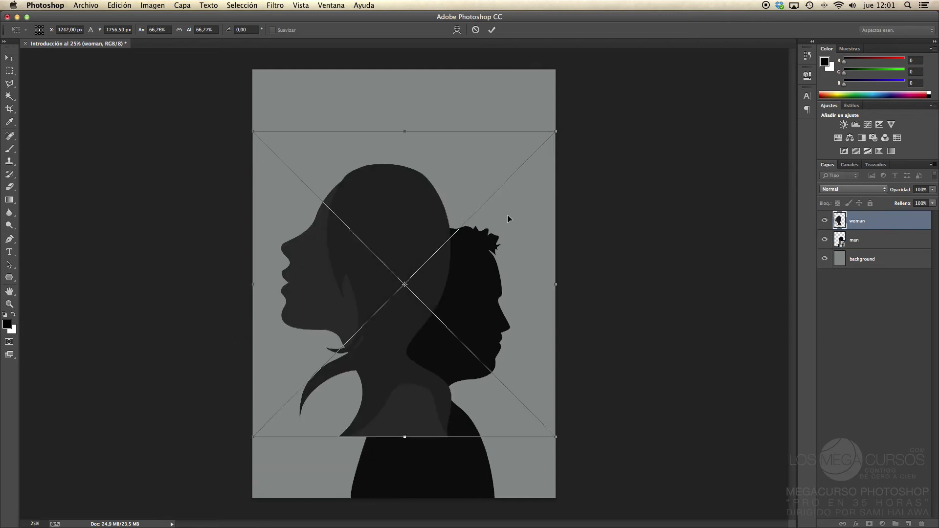
Step: Place the woman silhouette flush with the canvas's bottom edge, back to back with the man and overlapping him
drag(385, 212, 379, 274)
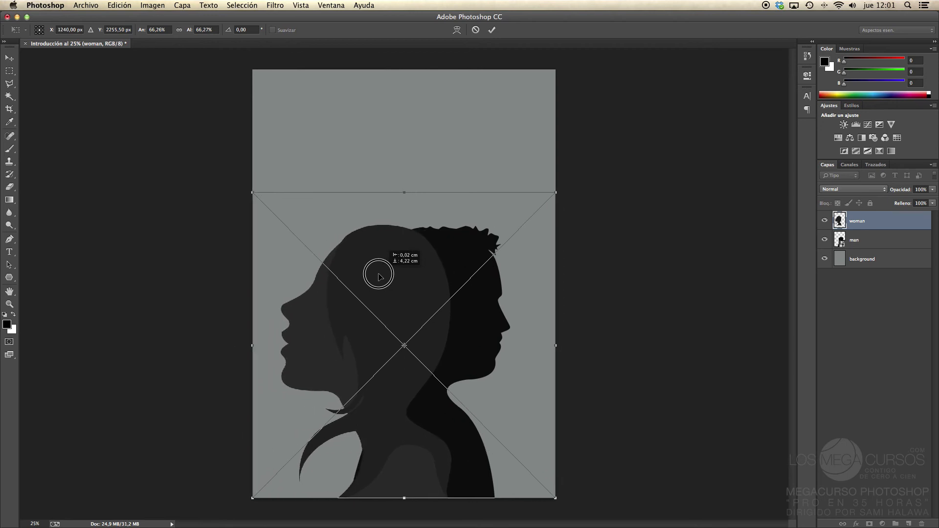
drag(377, 277, 378, 277)
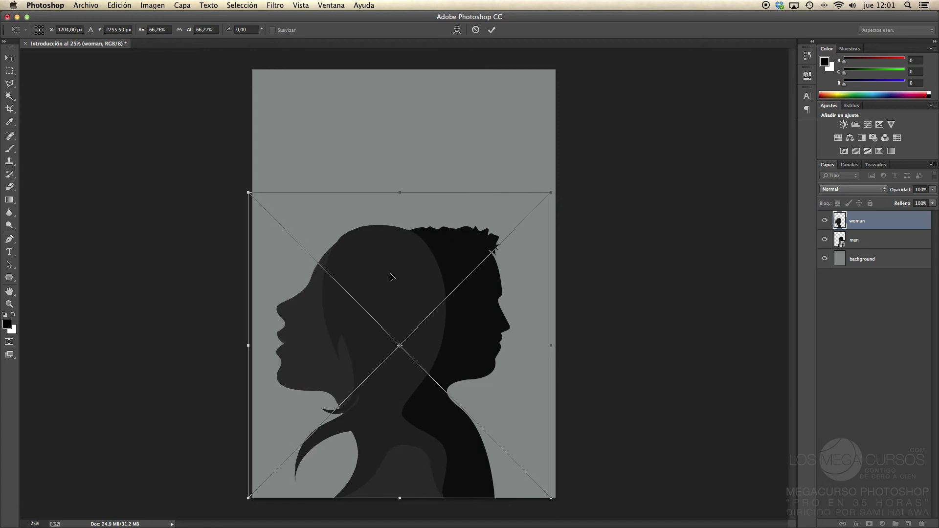
key(Return)
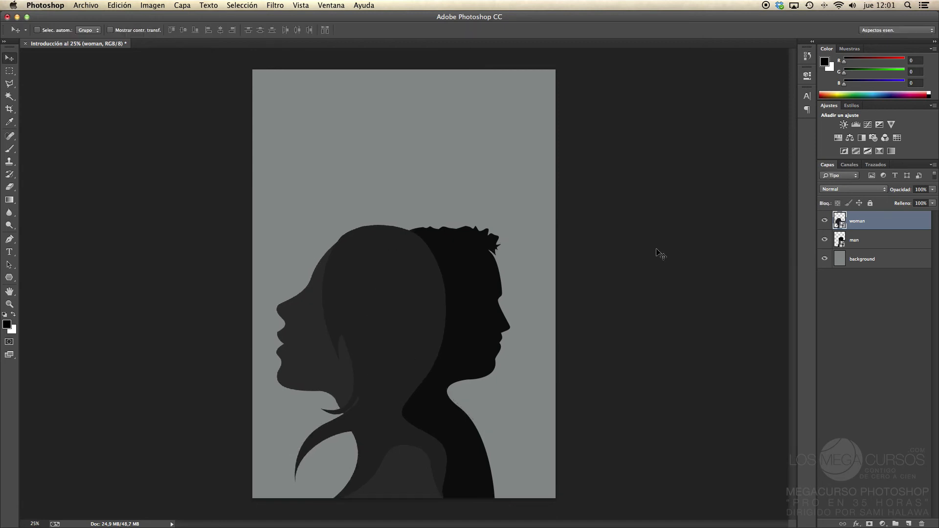
Step: Practise multiple layer selection with woman and man together, the range from background to woman, and finally background alone
super+click(863, 240)
super+click(864, 239)
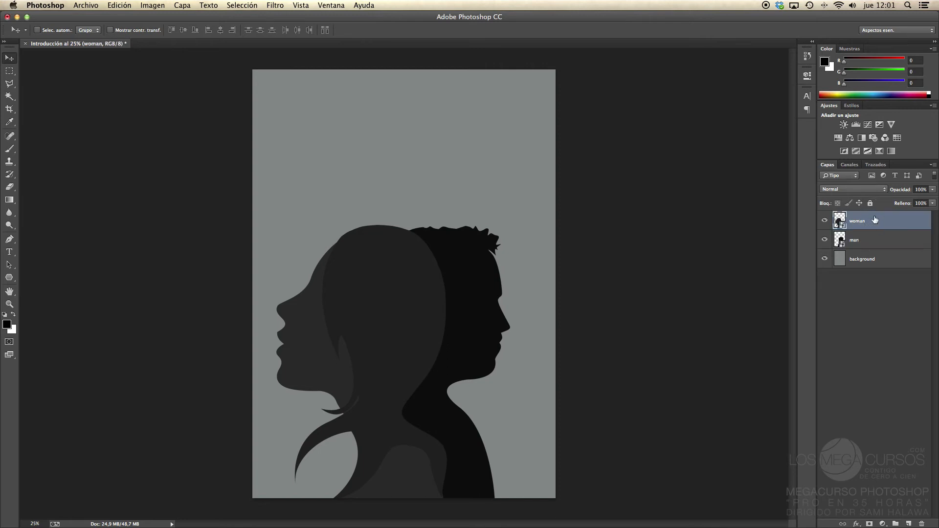
super+click(876, 246)
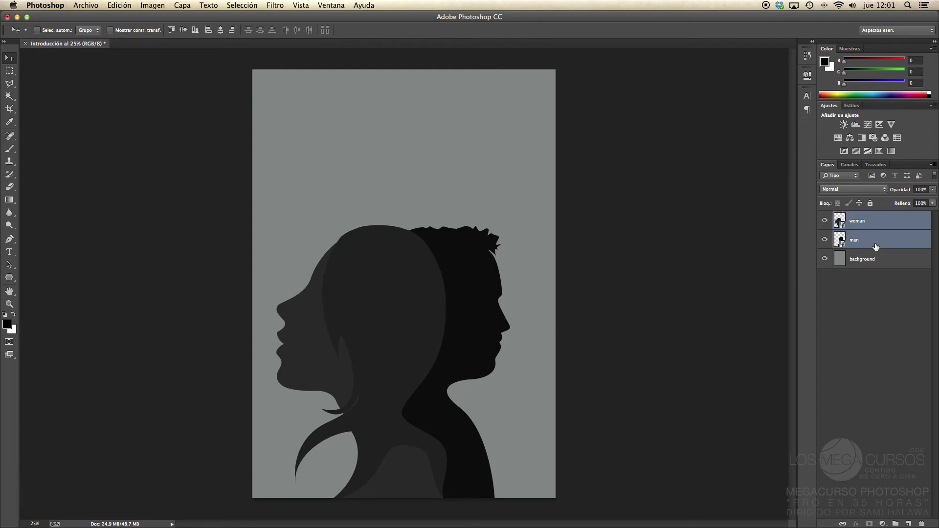
click(871, 255)
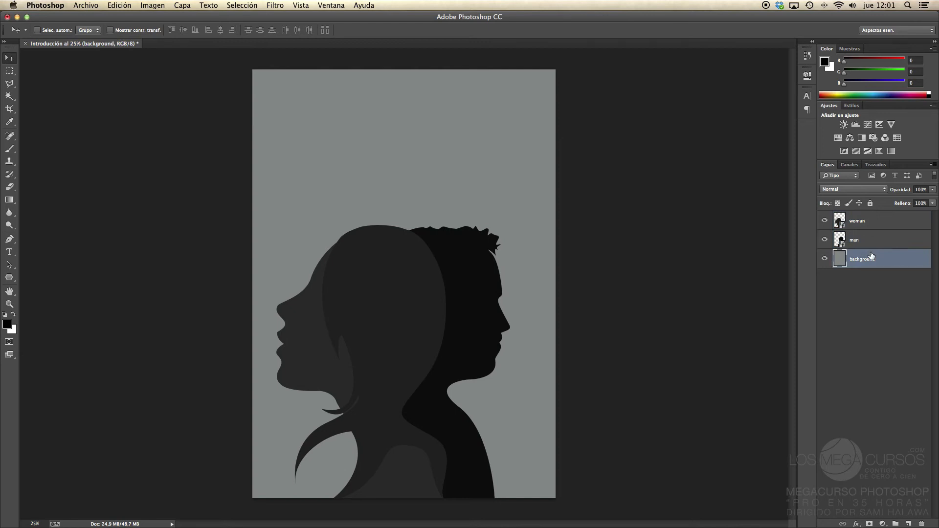
shift+click(874, 223)
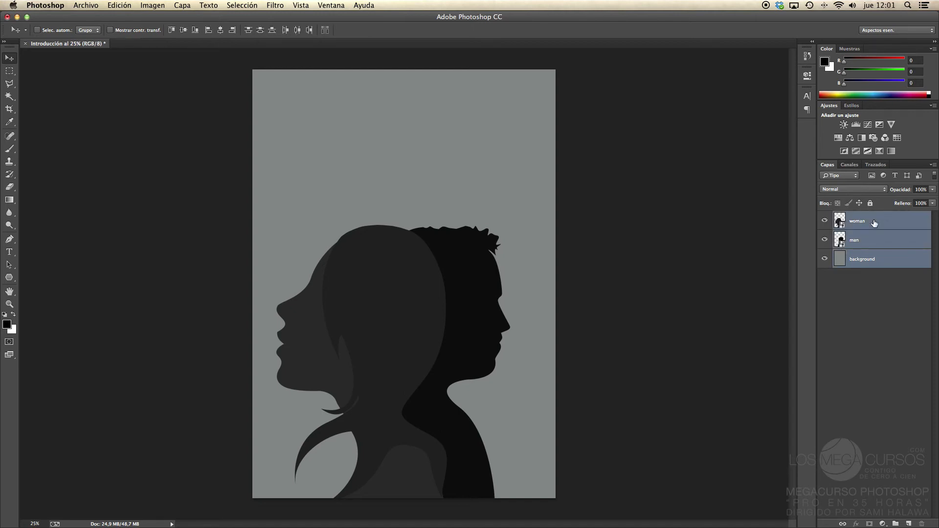
click(864, 251)
click(866, 266)
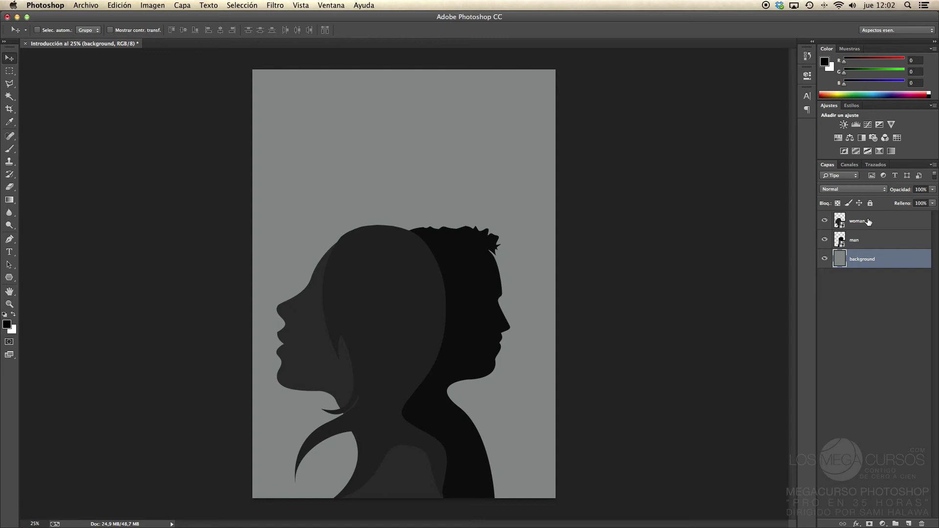
Step: Select only the woman and man layers together and shift both silhouettes slightly to the right along the canvas's bottom edge
super+click(868, 222)
super+click(868, 245)
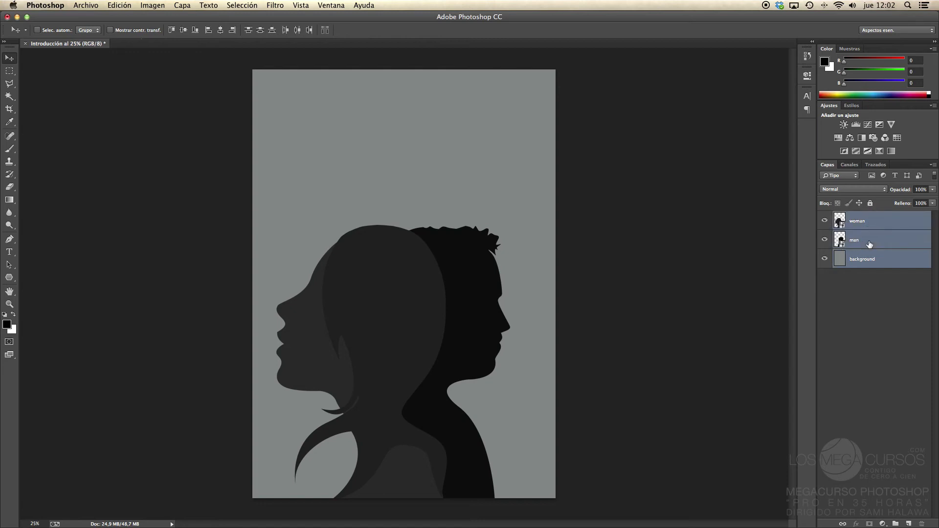
super+click(866, 264)
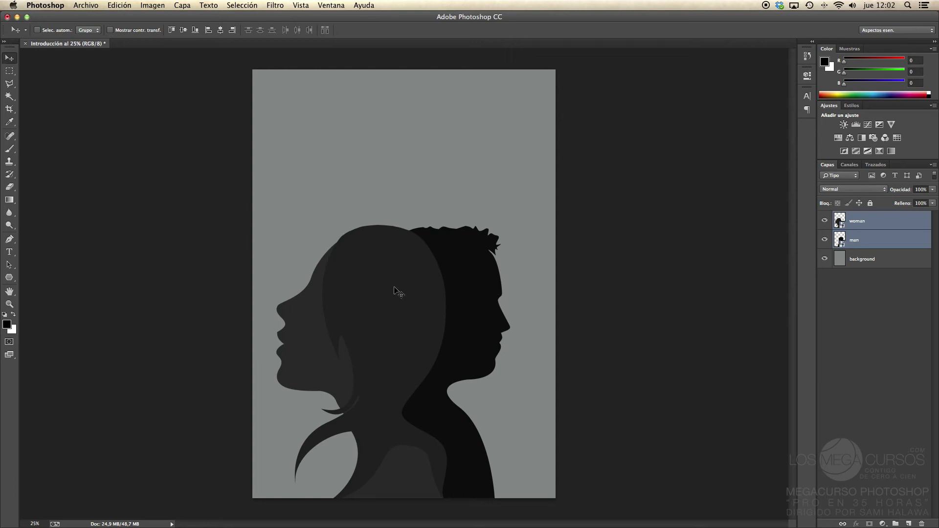
drag(395, 293, 403, 293)
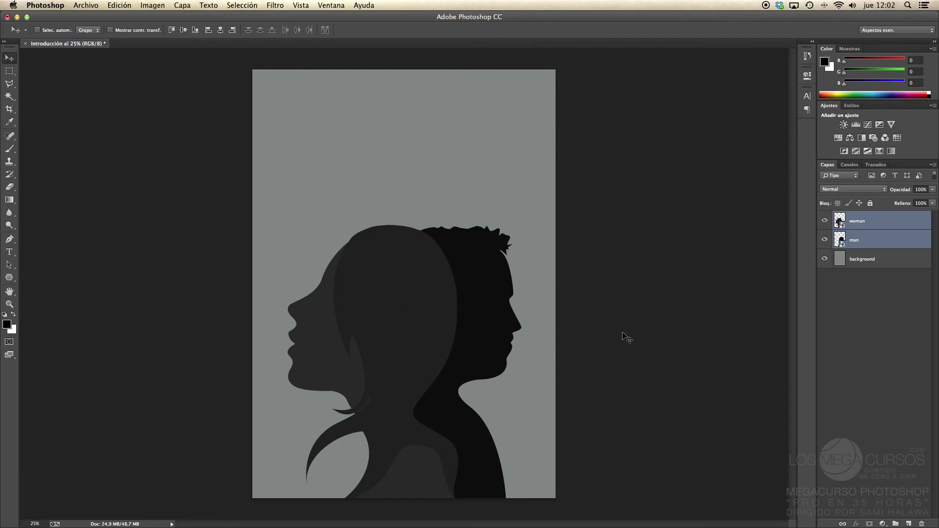
Step: Reorder the layers so that the man layer lies above the woman layer
click(875, 245)
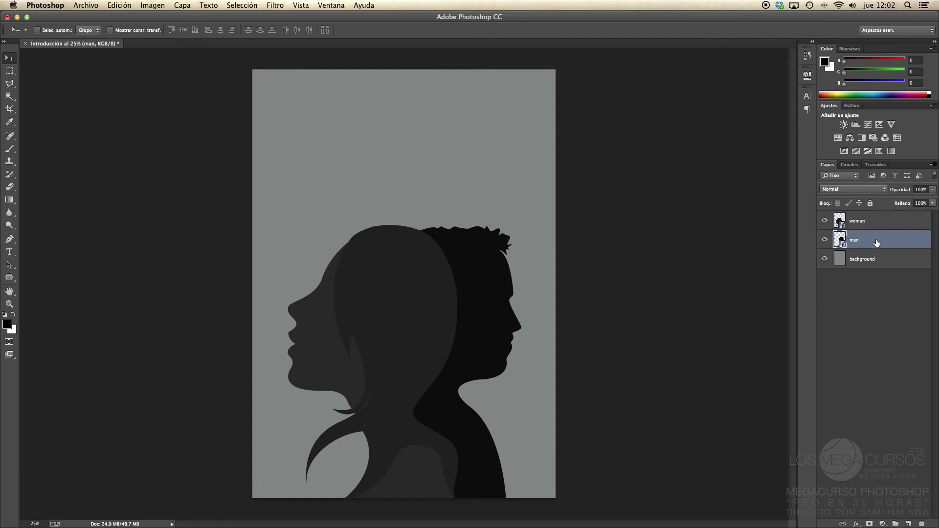
click(877, 223)
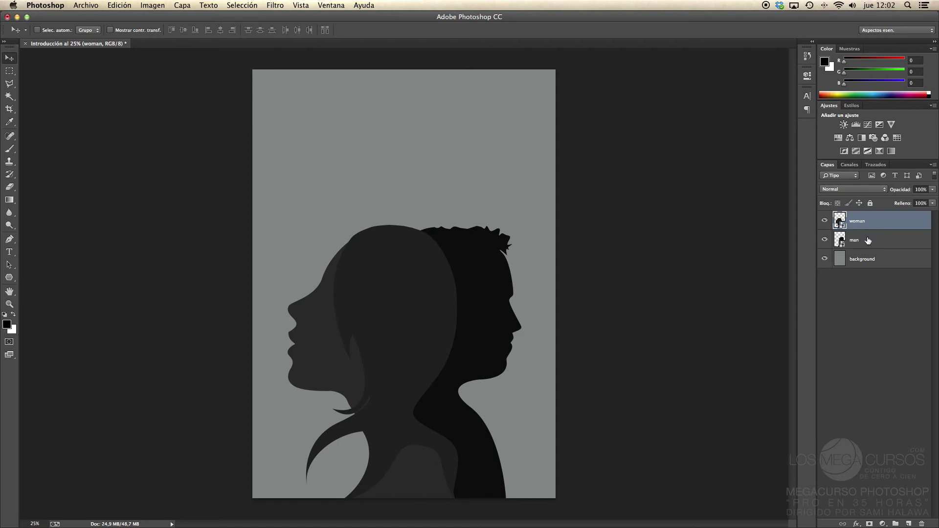
click(873, 239)
click(873, 239)
shift+click(871, 220)
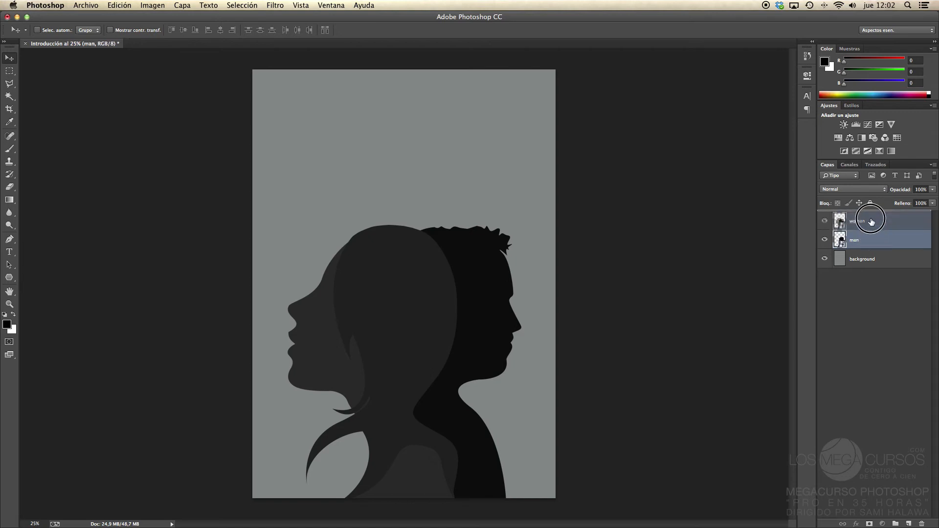
drag(870, 217, 870, 216)
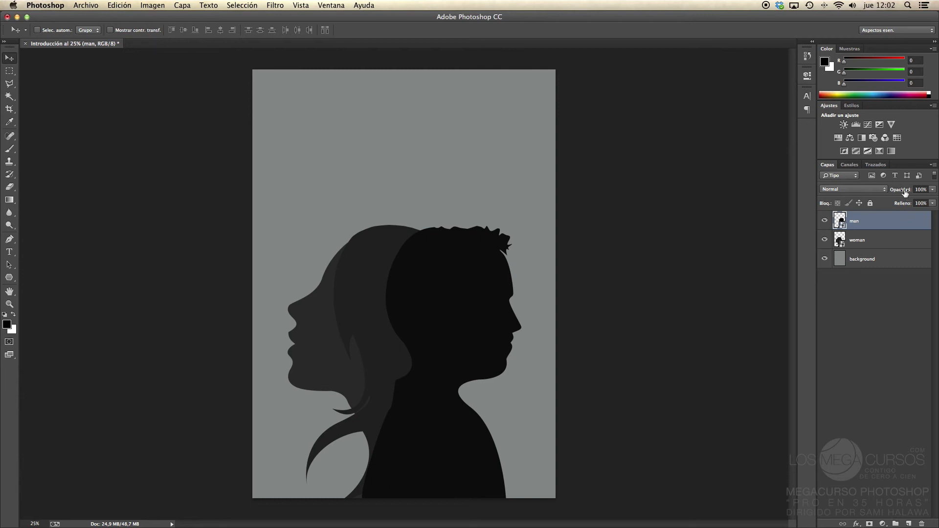
Step: Reduce the man layer's opacity to 66%
mouse_move(904, 194)
mouse_down()
mouse_move(894, 193)
mouse_move(918, 203)
mouse_up()
click(932, 189)
click(886, 224)
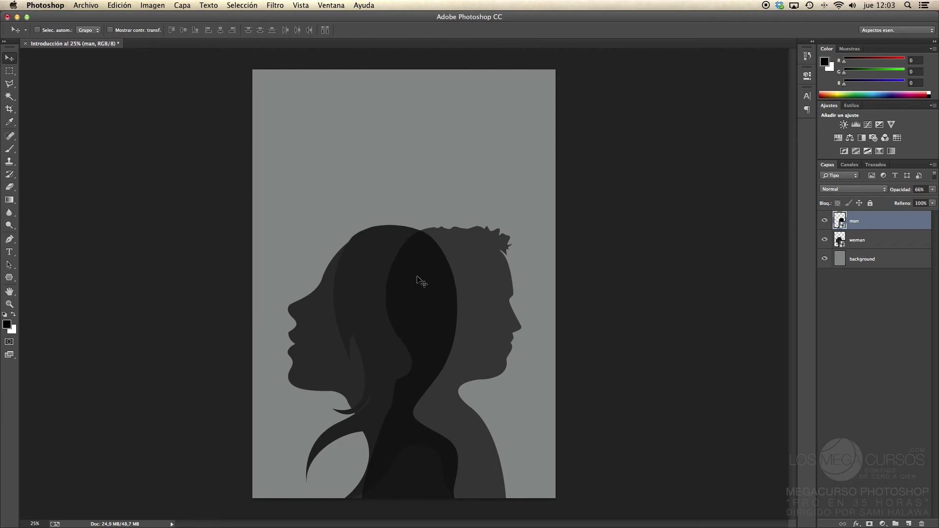
Step: Place text.png from the Finder folder into the document with its frame flush against the canvas's top edge, so the OKCIDENTO title sits above the heads
key(super+Tab)
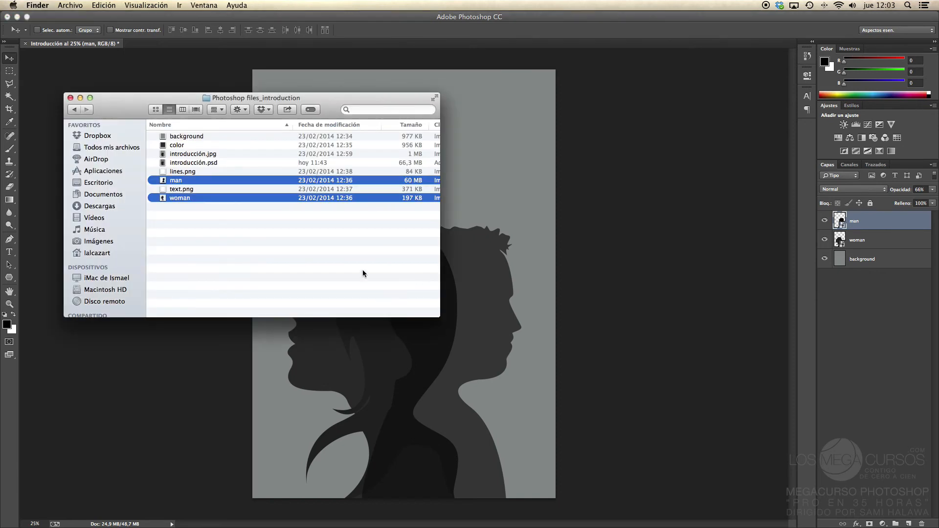
click(170, 190)
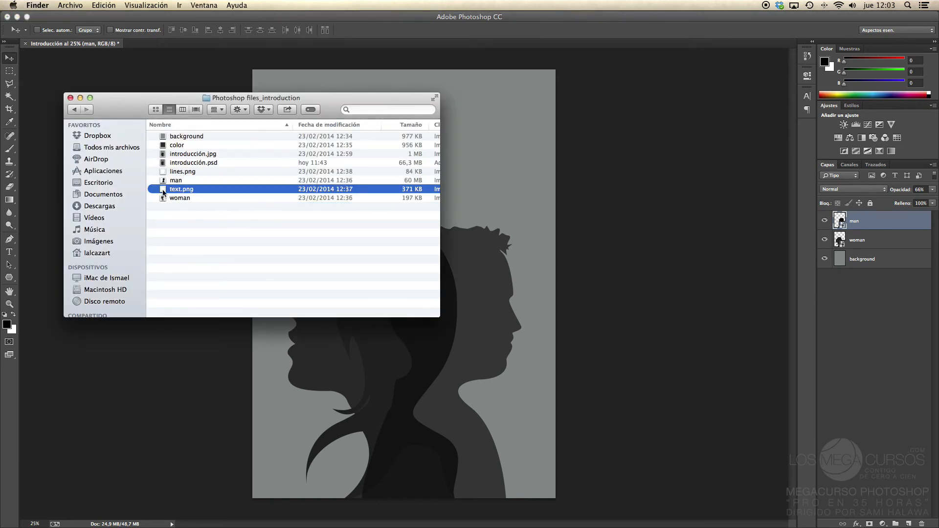
drag(163, 193, 513, 173)
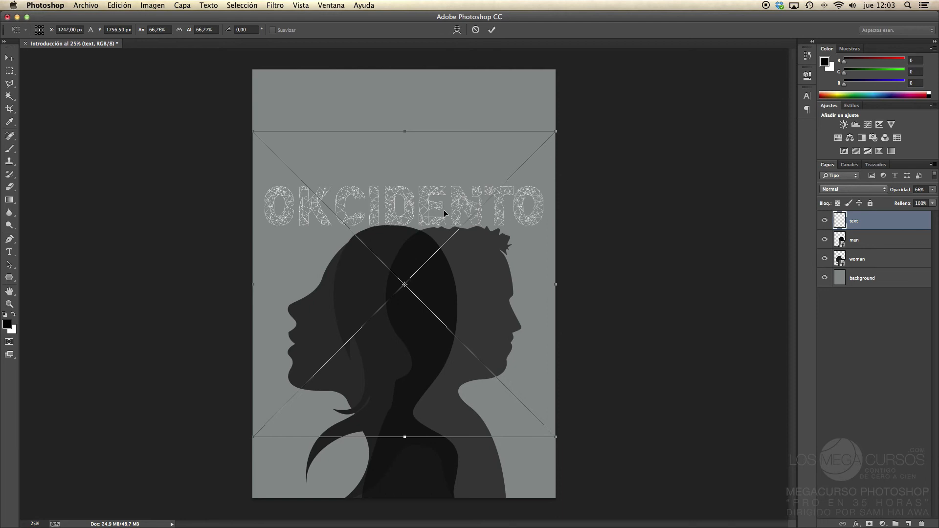
drag(434, 208, 433, 149)
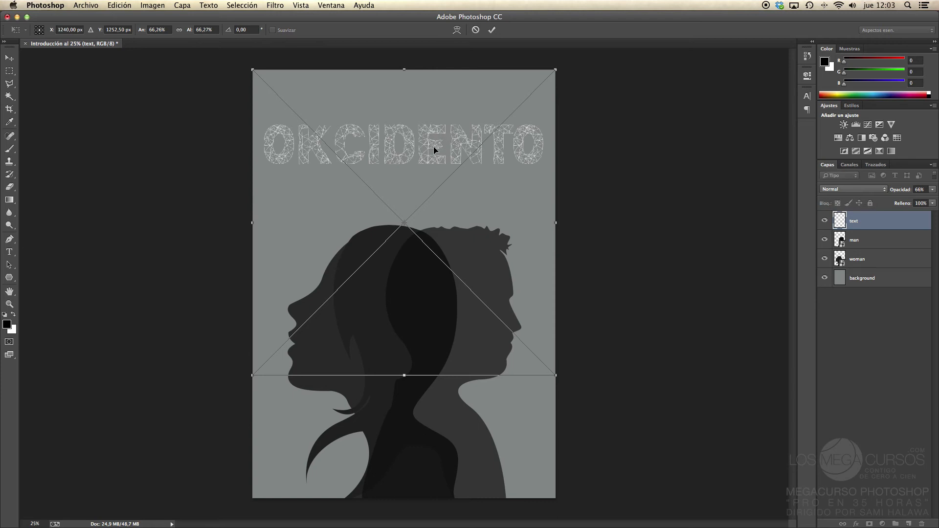
click(492, 31)
click(492, 31)
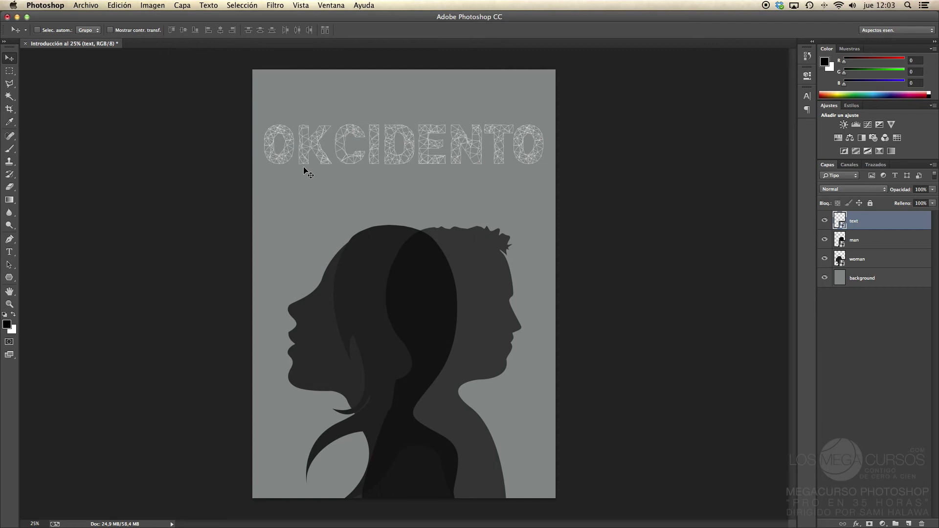
Step: Place lines.png from the Finder folder into the document so that its two white lines run above and below the OKCIDENTO title
key(super+Tab)
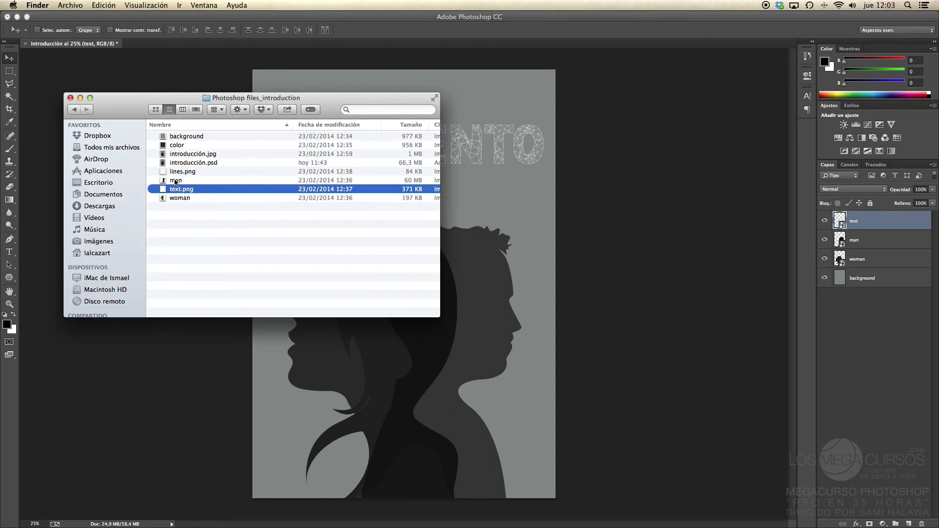
click(174, 173)
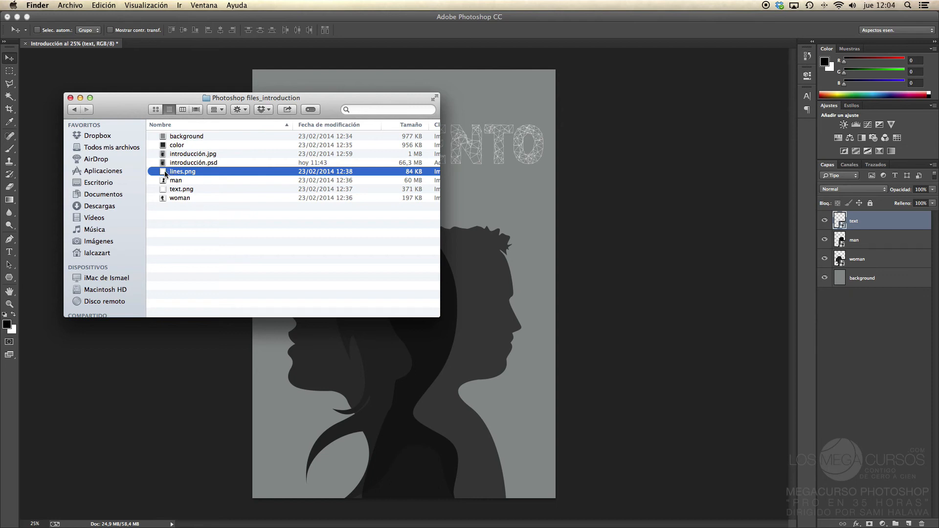
drag(165, 174, 506, 170)
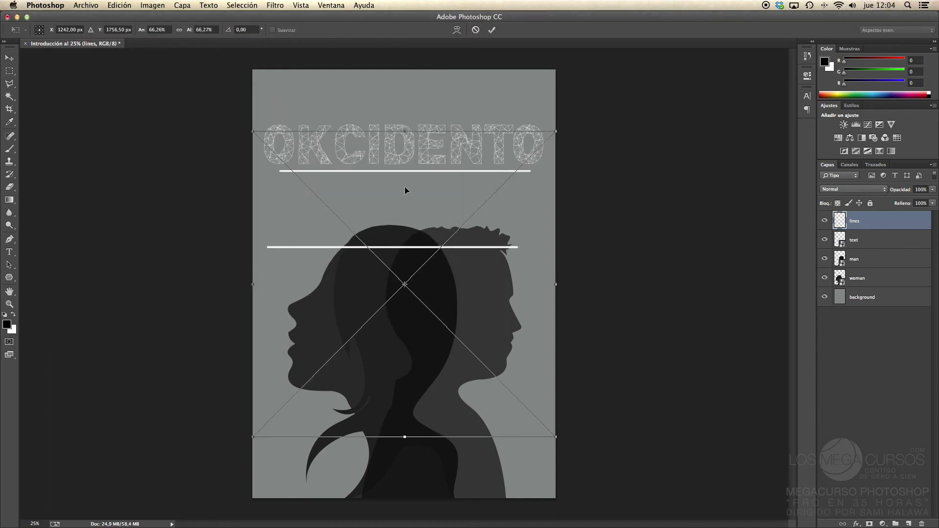
drag(384, 249, 387, 191)
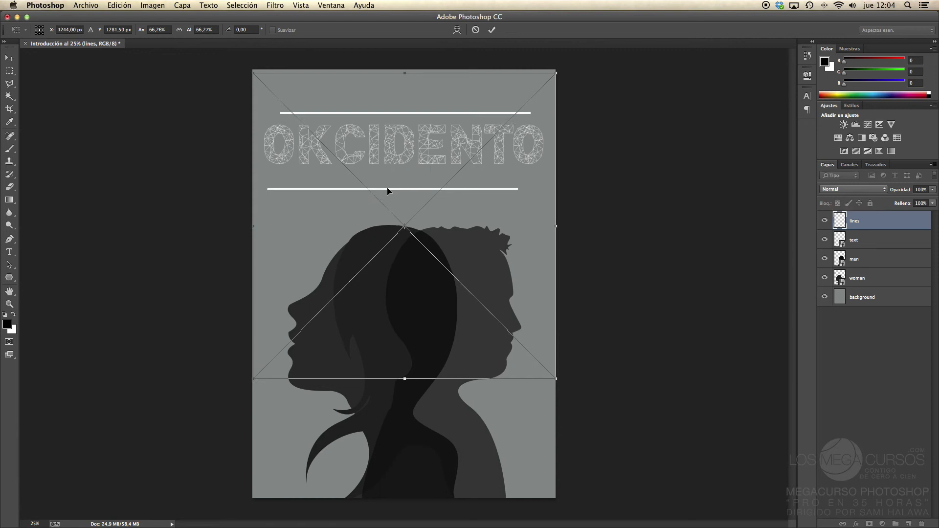
key(Return)
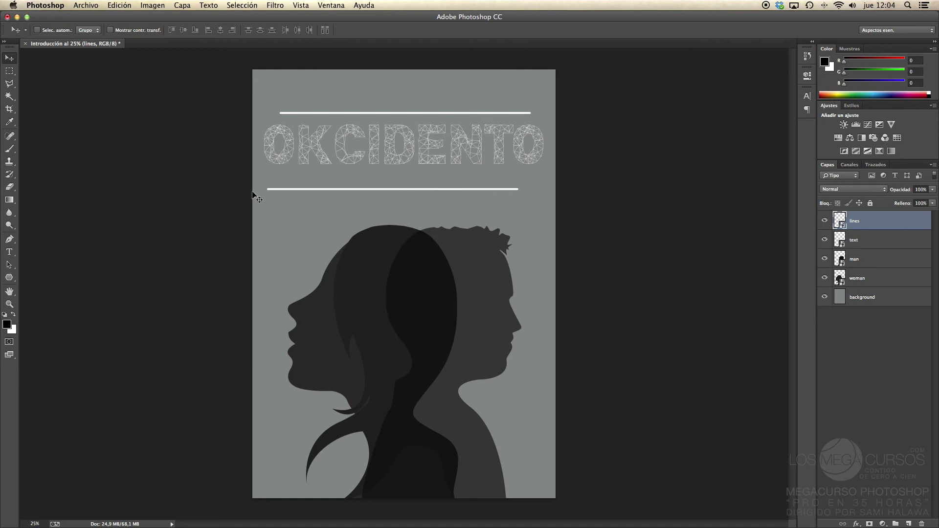
Step: Switch to the freehand Lasso tool and rasterize the lines layer
key(l)
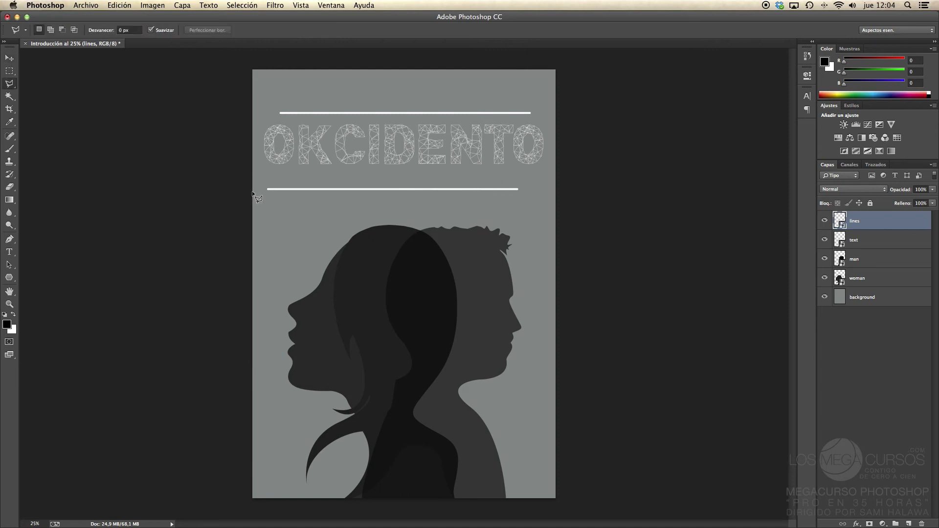
click(12, 87)
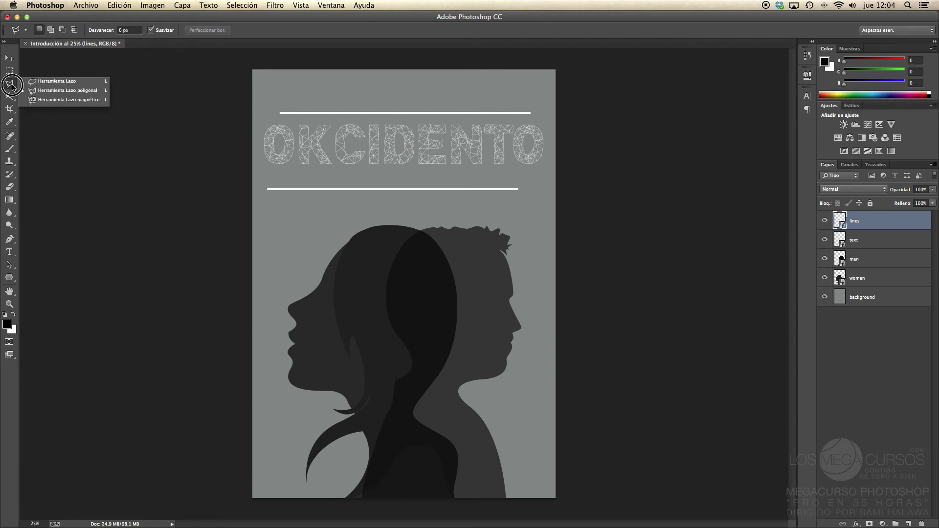
click(49, 81)
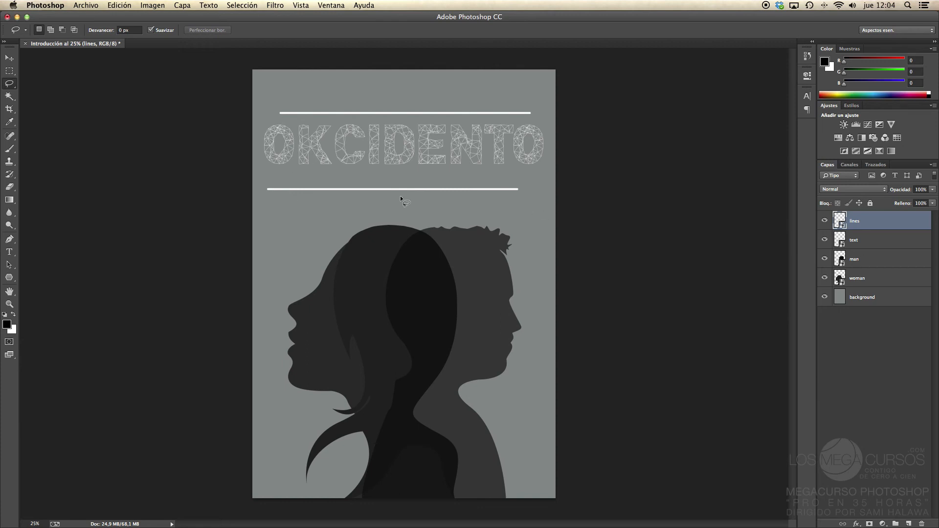
right_click(867, 224)
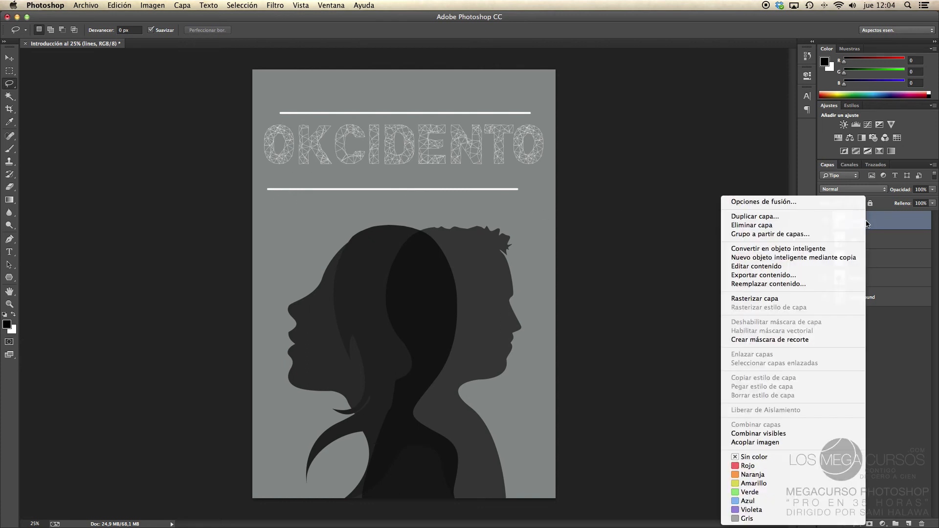
click(692, 198)
right_click(874, 216)
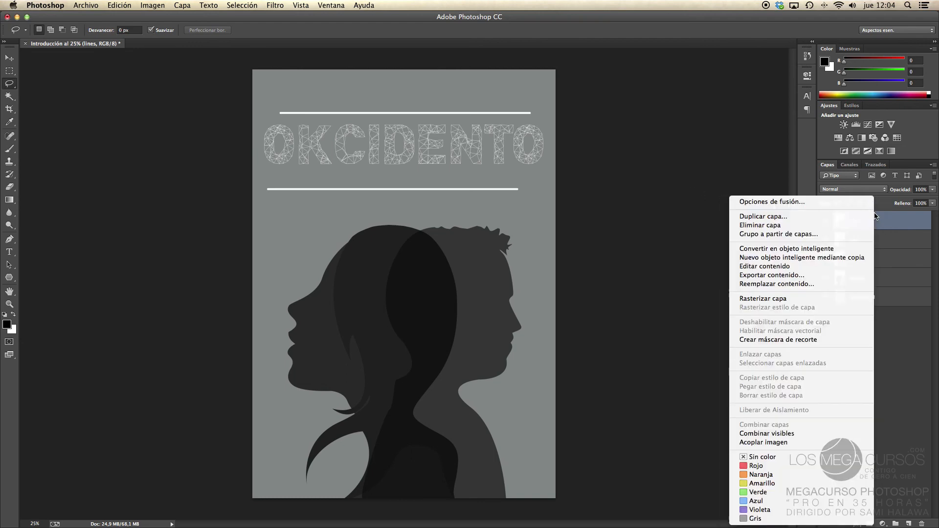
click(769, 303)
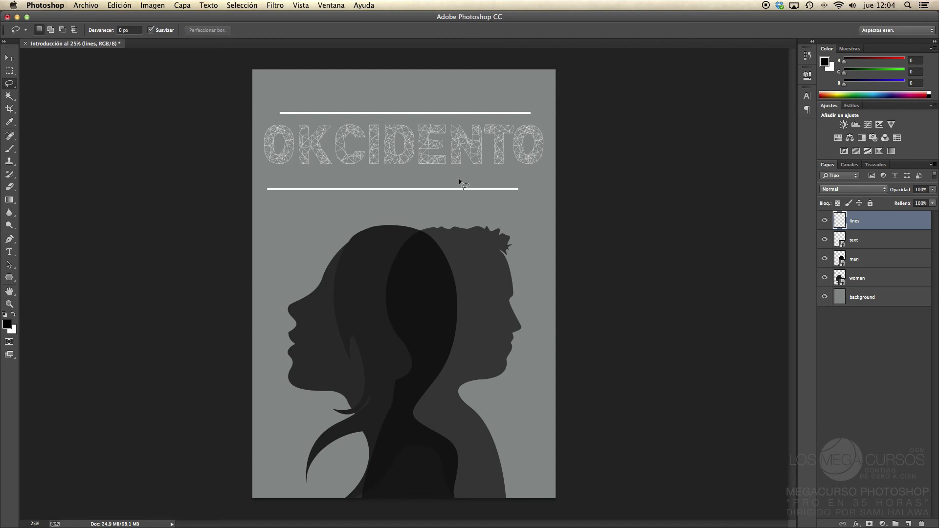
Step: Lasso the lower white line and move it up and to the right, closer to the OKCIDENTO title and roughly under the upper line
mouse_move(529, 182)
mouse_down()
mouse_move(287, 172)
mouse_move(260, 185)
mouse_move(316, 208)
mouse_move(501, 208)
mouse_move(532, 188)
mouse_move(526, 181)
mouse_up()
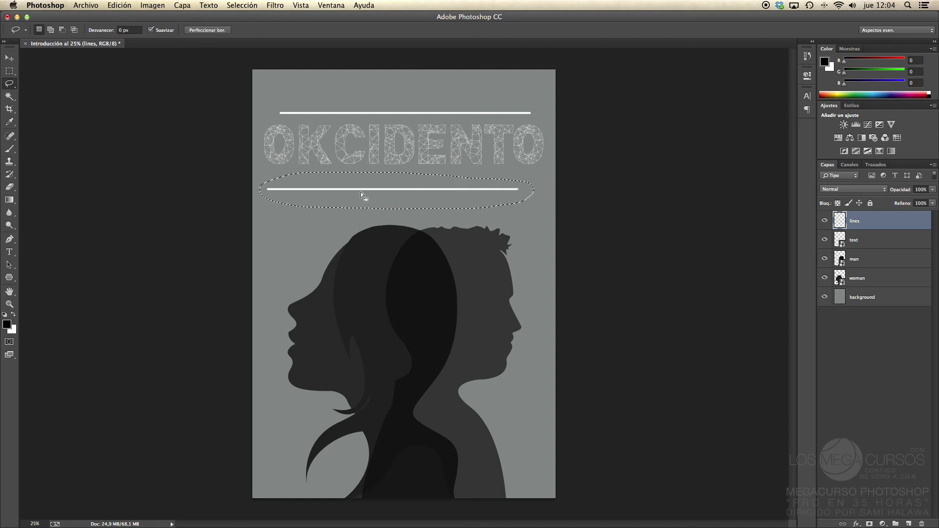
mouse_move(361, 191)
mouse_down()
mouse_move(421, 211)
mouse_move(339, 195)
mouse_move(354, 192)
mouse_up()
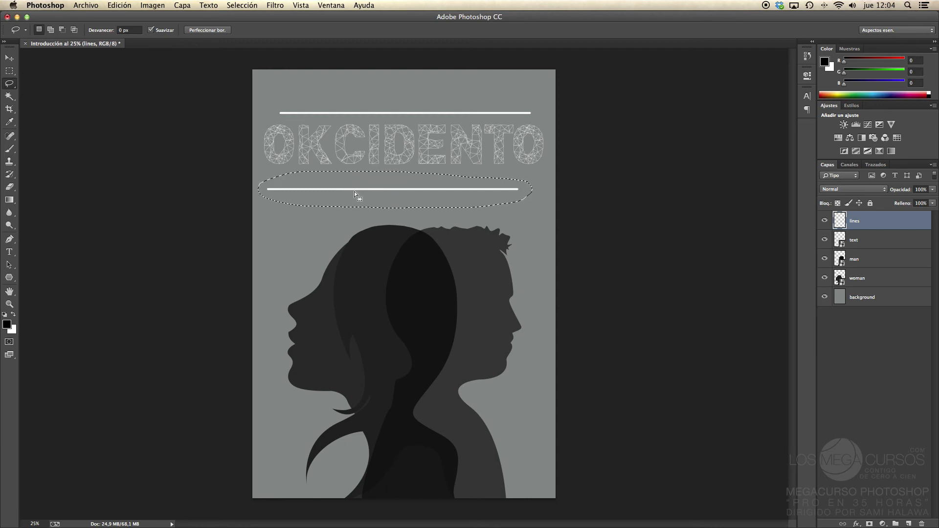
key(v)
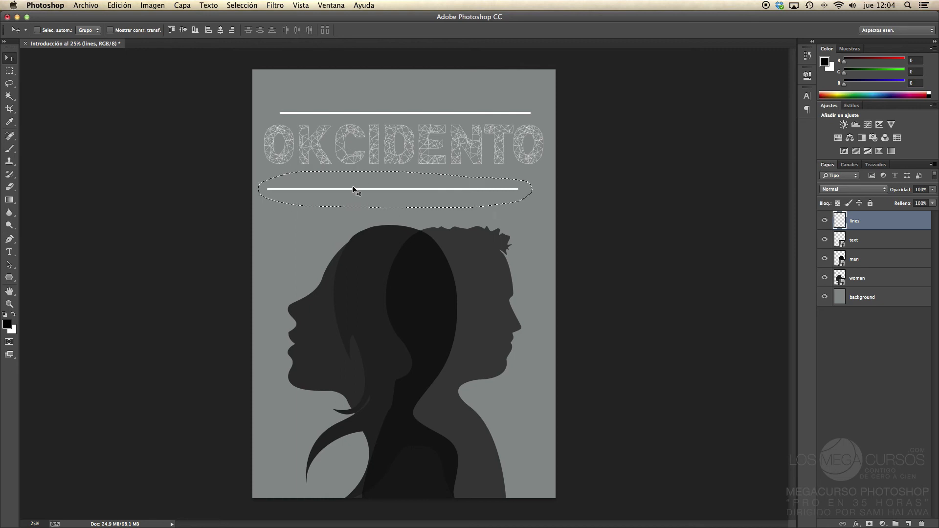
drag(353, 189, 367, 180)
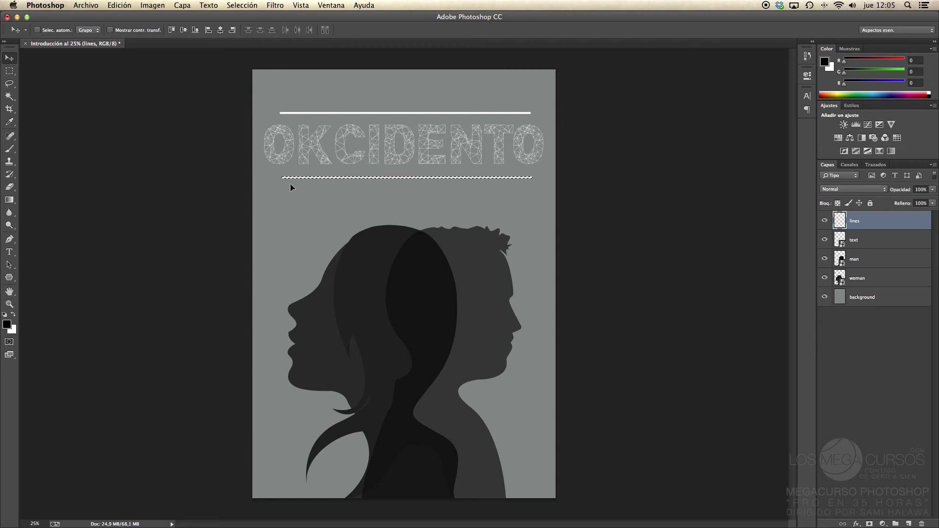
Step: Show the rulers and add two vertical guides, one at each end of the upper white line
key(super+r)
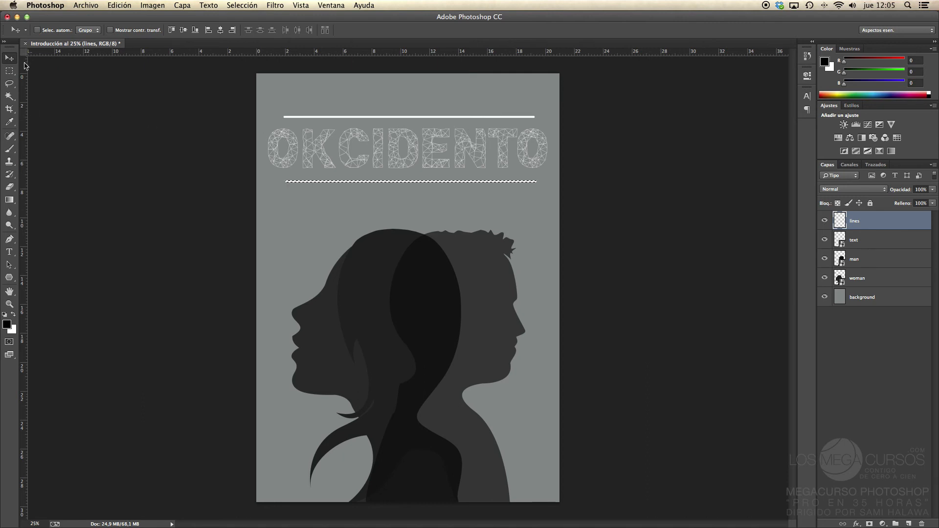
drag(26, 73, 283, 104)
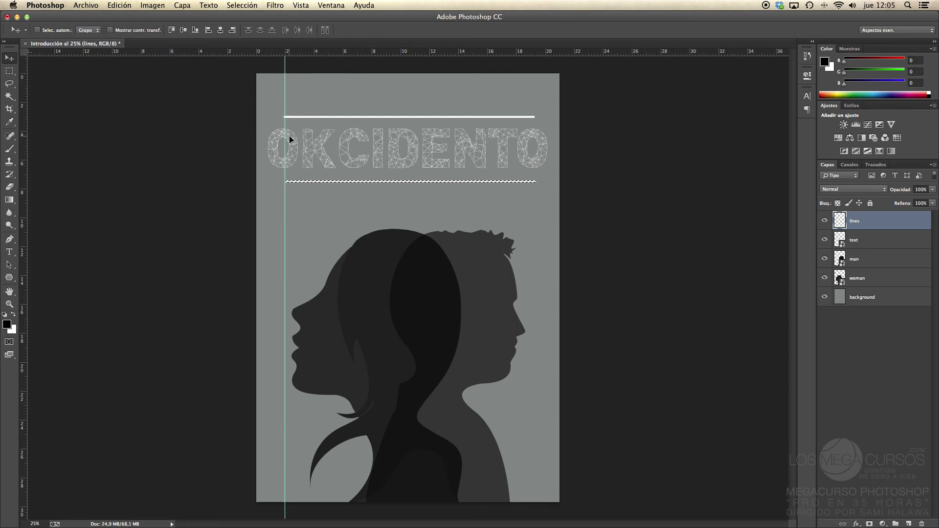
drag(24, 131, 539, 158)
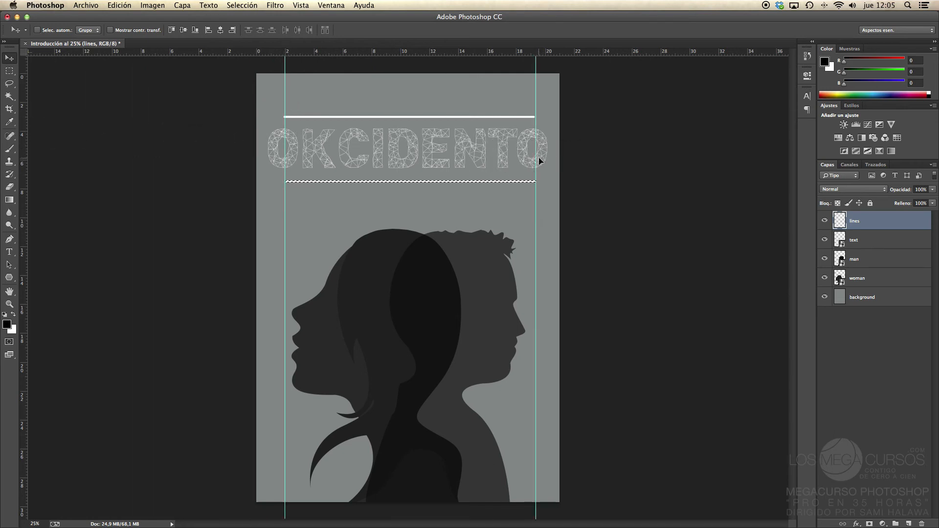
Step: Align the lower line with the two guides, clear the selection, and shift the lines layer slightly up and to the right
drag(453, 182, 453, 182)
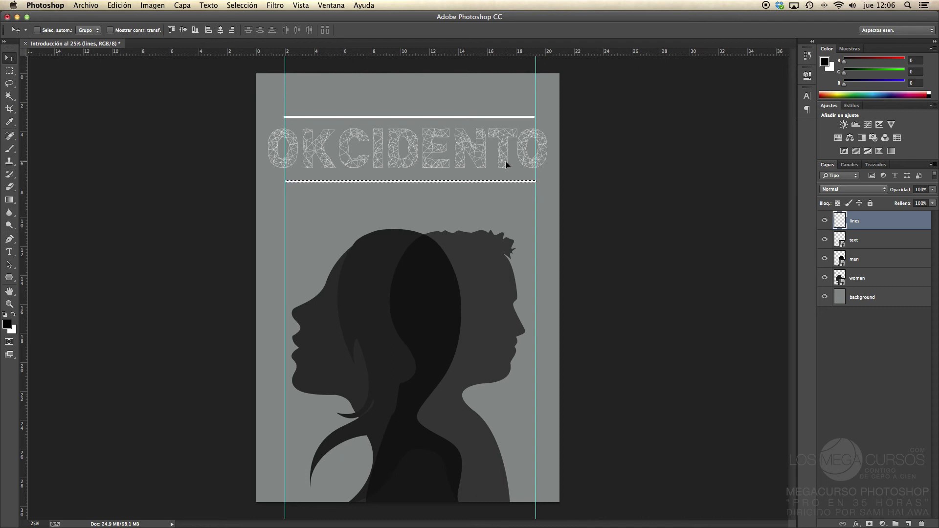
key(super+d)
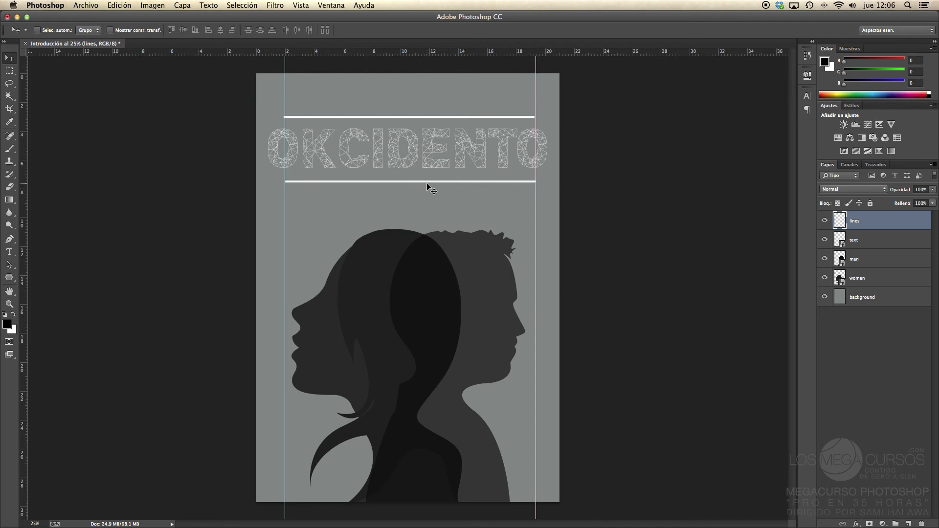
mouse_move(400, 109)
mouse_down()
mouse_move(393, 147)
mouse_move(410, 122)
mouse_move(398, 98)
mouse_move(400, 108)
mouse_up()
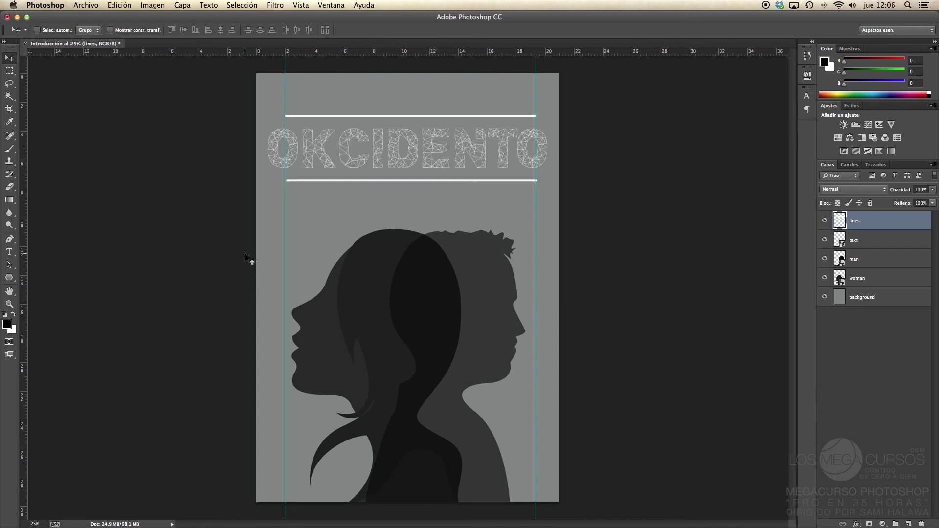
Step: Add an extra vertical guide at about 7 cm on the ruler and remove it from the canvas
drag(24, 188, 359, 198)
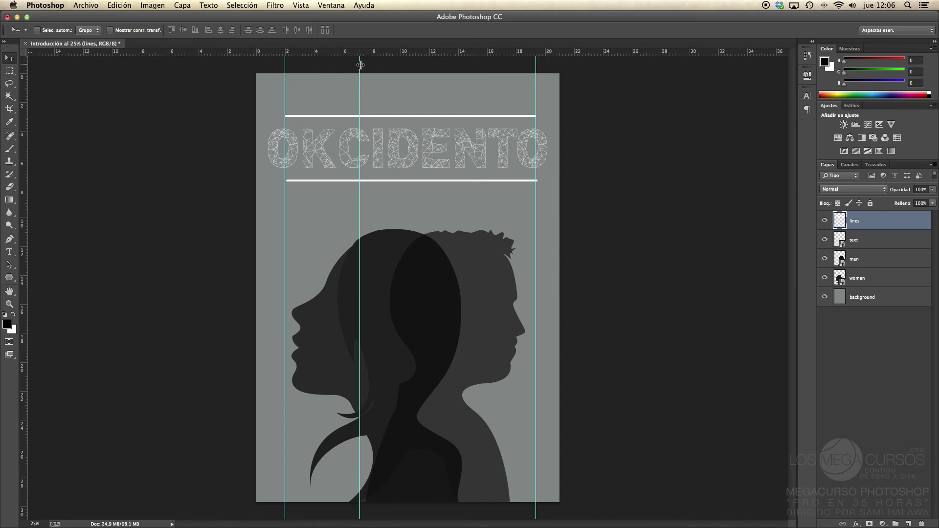
drag(360, 64, 25, 76)
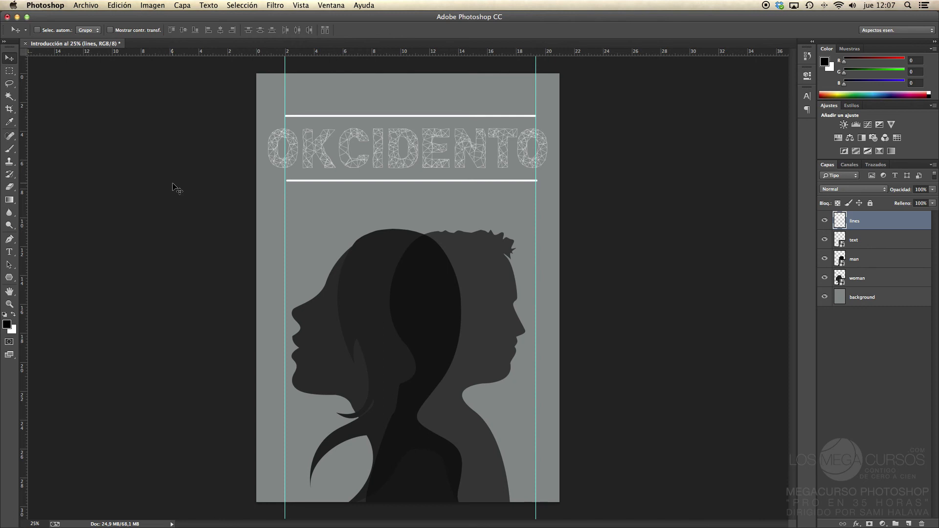
key(super+plus)
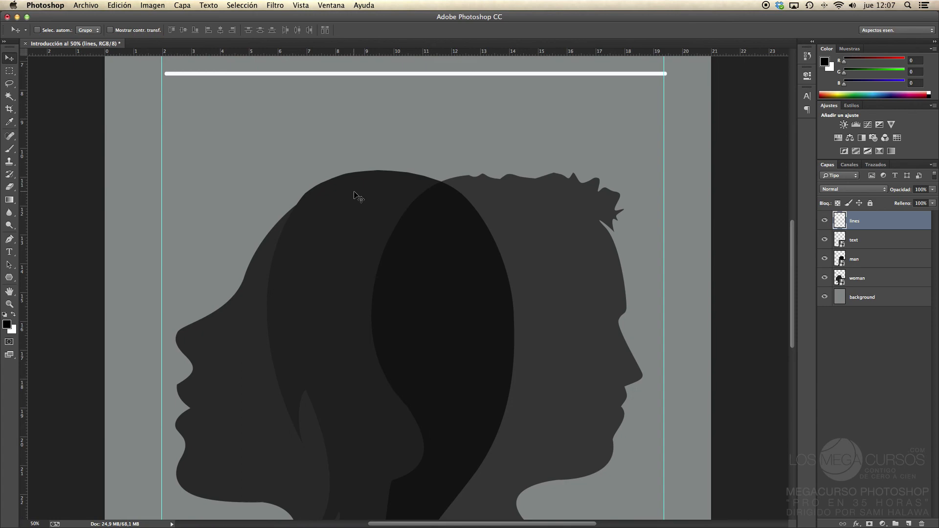
key(super+minus)
drag(372, 162, 318, 94)
key(super+minus)
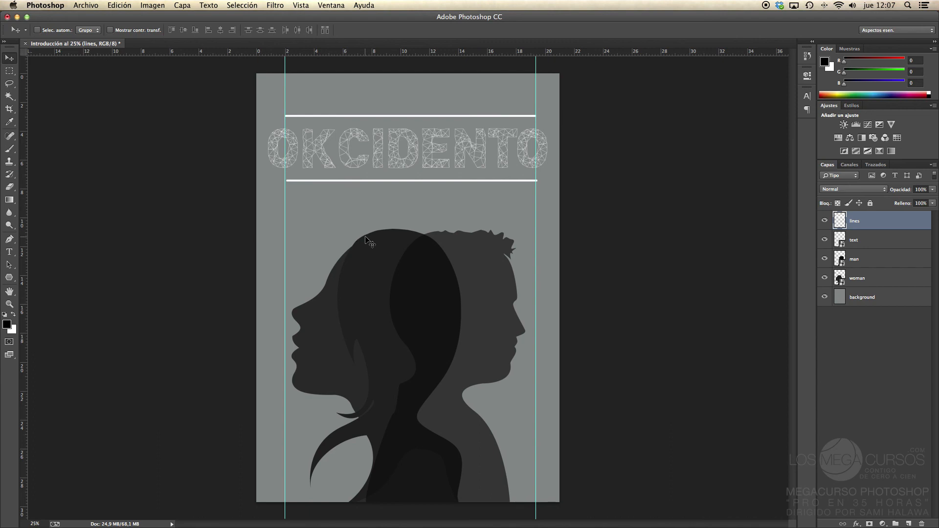
Step: Start saving a copy of the poster as Introducción.jpg in JPEG format in the process folder
key(super+shift+s)
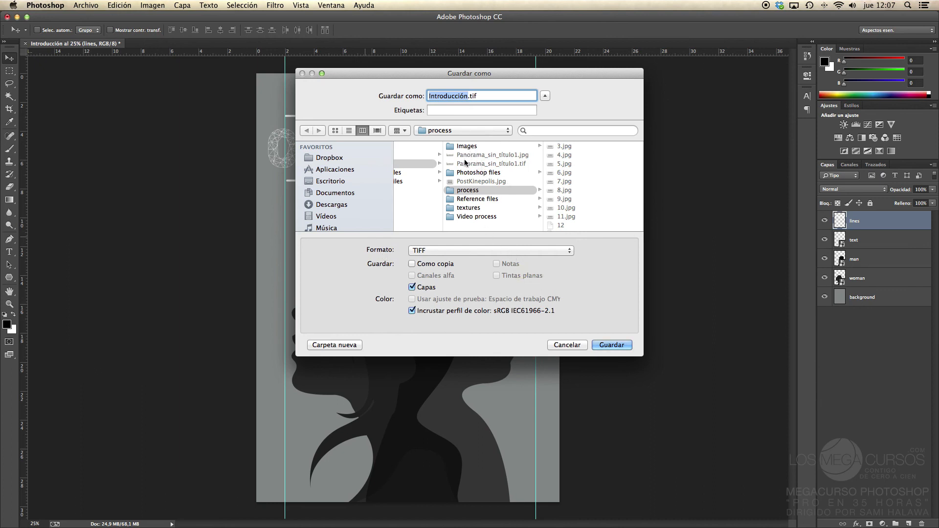
click(511, 251)
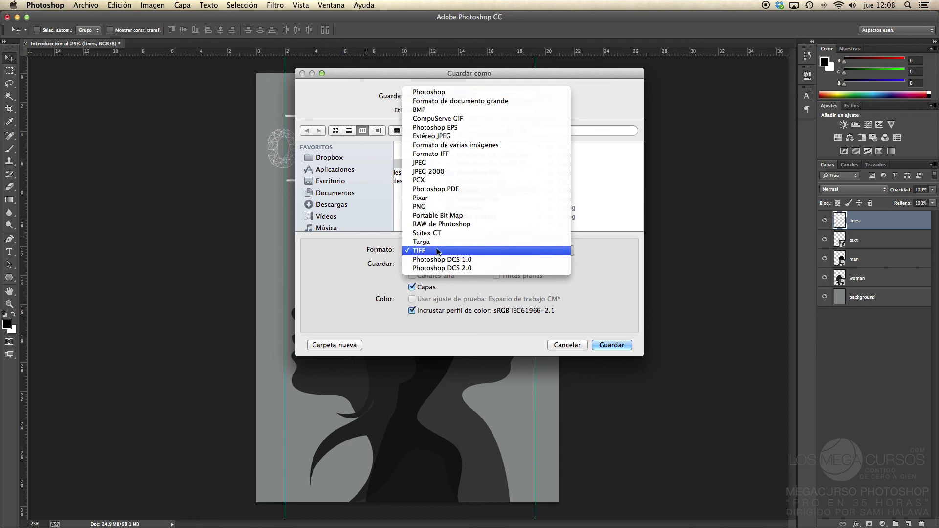
click(424, 163)
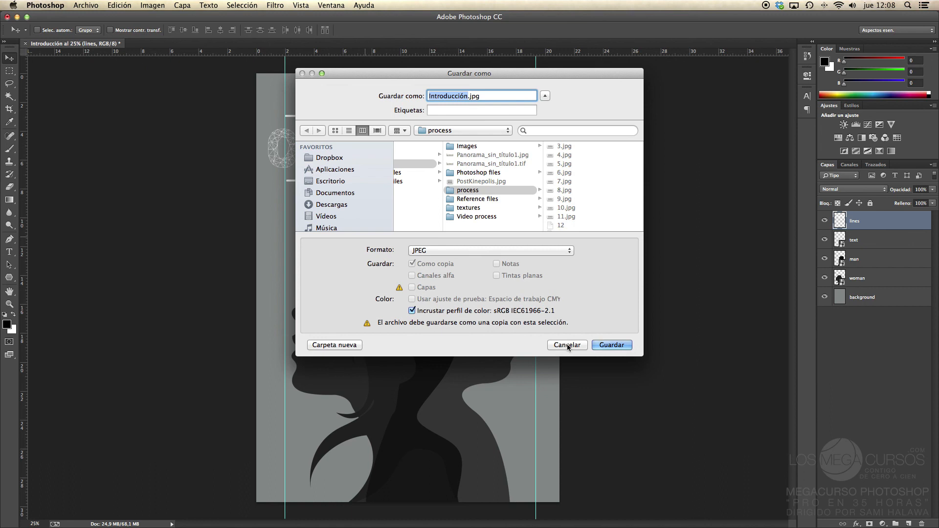
click(612, 344)
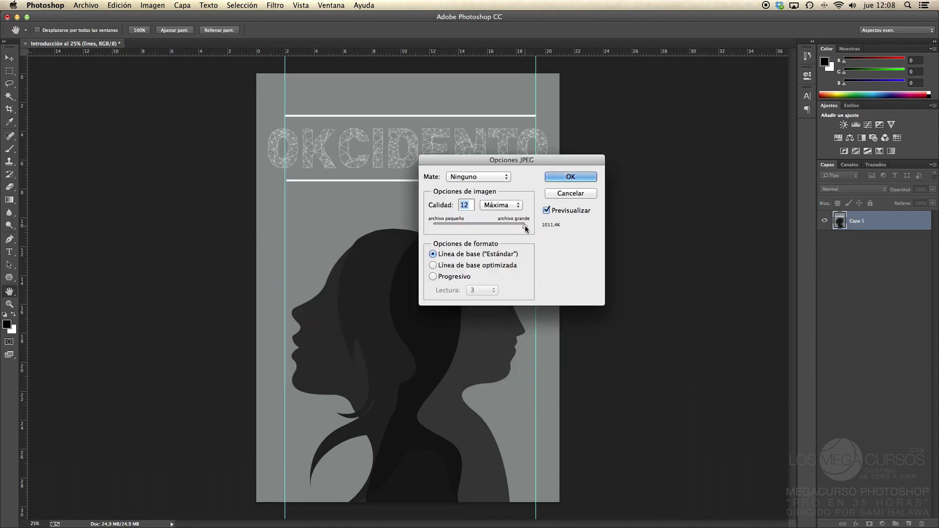
Step: Keep the JPEG quality at 12 (Máxima), try the Progresivo, optimized baseline and standard baseline options, and cancel the export
mouse_move(524, 226)
mouse_down()
mouse_move(434, 222)
mouse_move(536, 219)
mouse_up()
drag(510, 157, 473, 177)
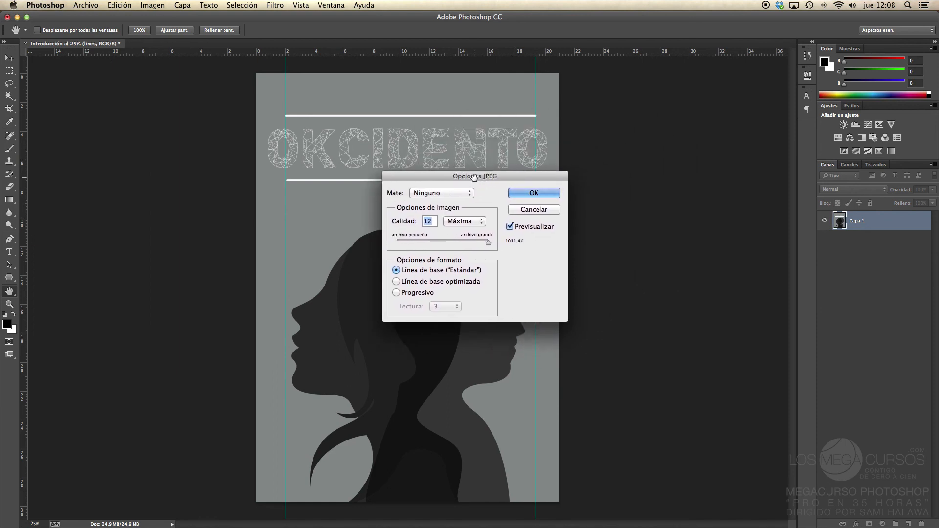
drag(474, 177, 513, 165)
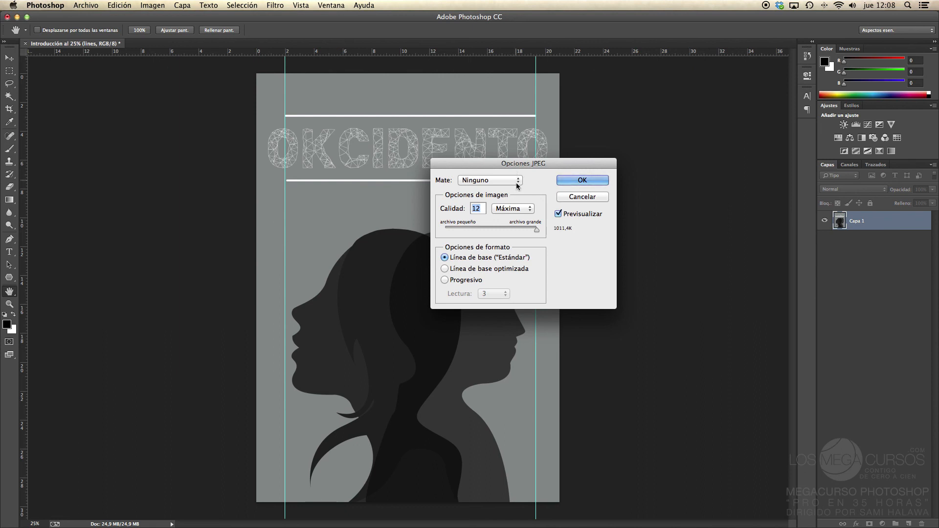
click(537, 230)
mouse_move(536, 231)
mouse_down()
mouse_move(516, 231)
mouse_move(538, 231)
mouse_up()
click(444, 280)
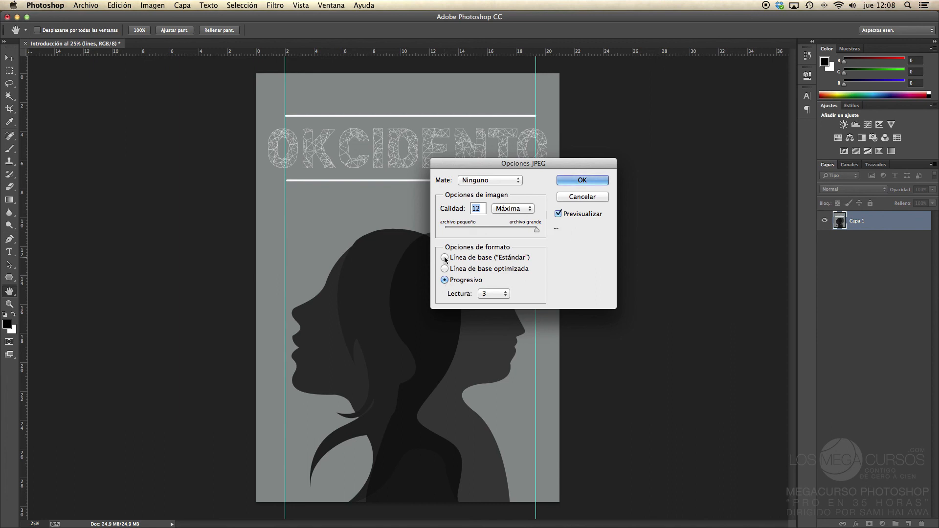
click(445, 268)
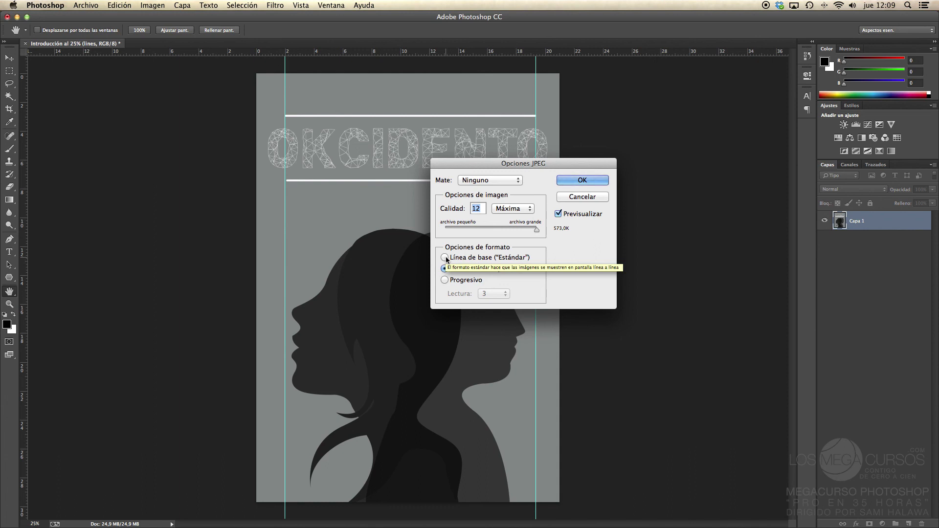
click(444, 257)
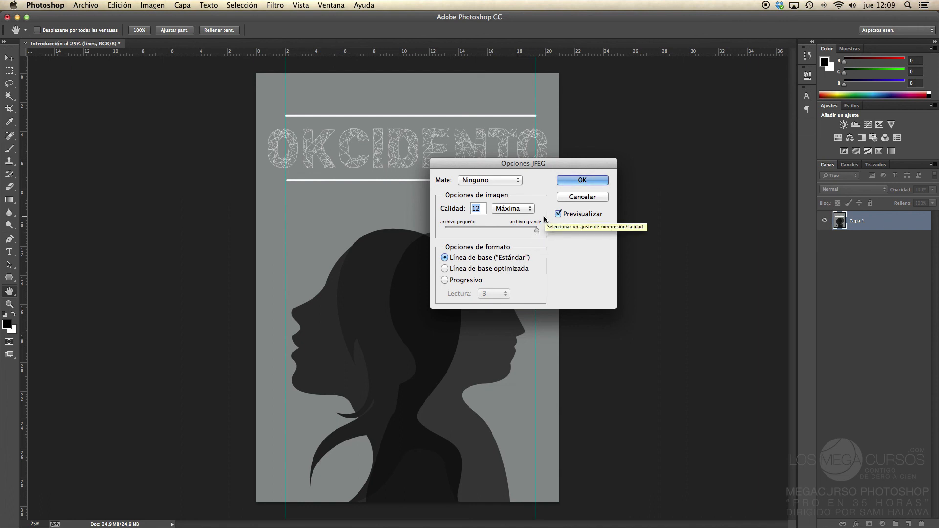
click(576, 198)
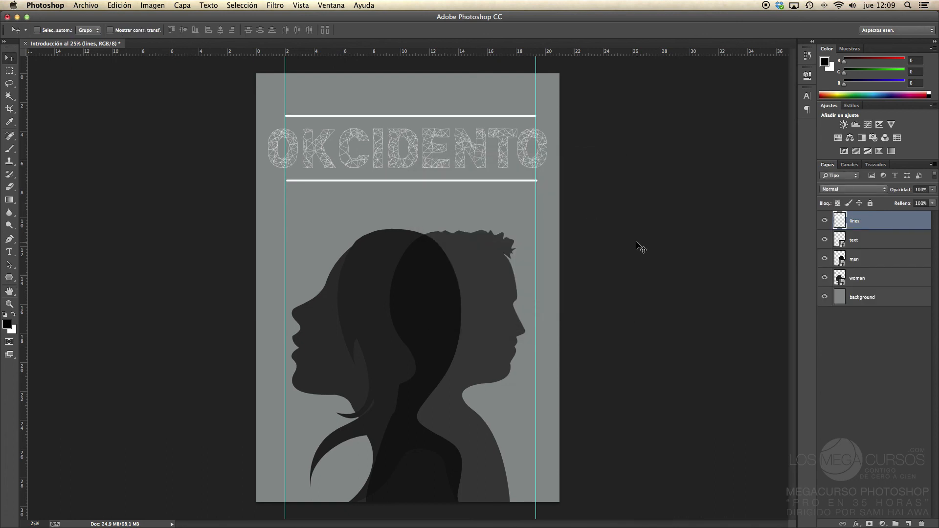
Step: Switch to Finder, preview introducción.jpg in the Photoshop files_introduction folder, and close the folder window
key(super+Tab)
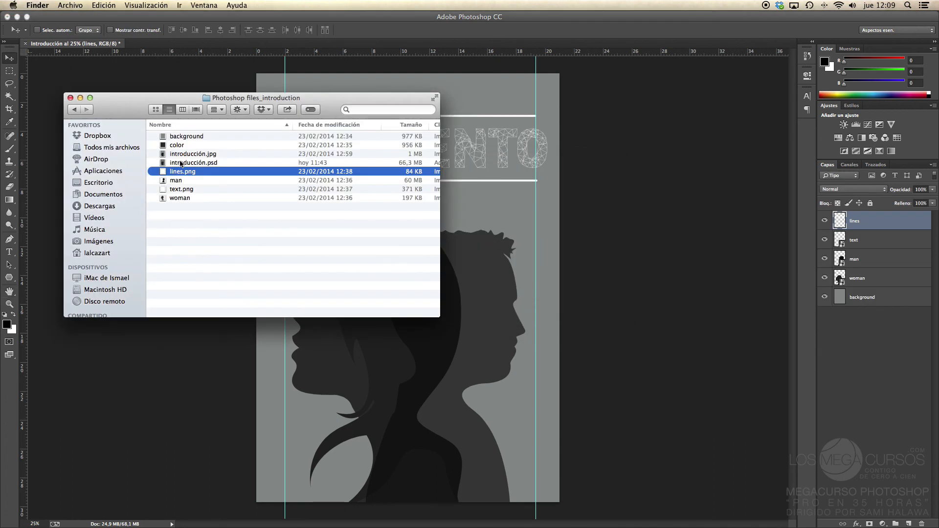
drag(183, 154, 184, 154)
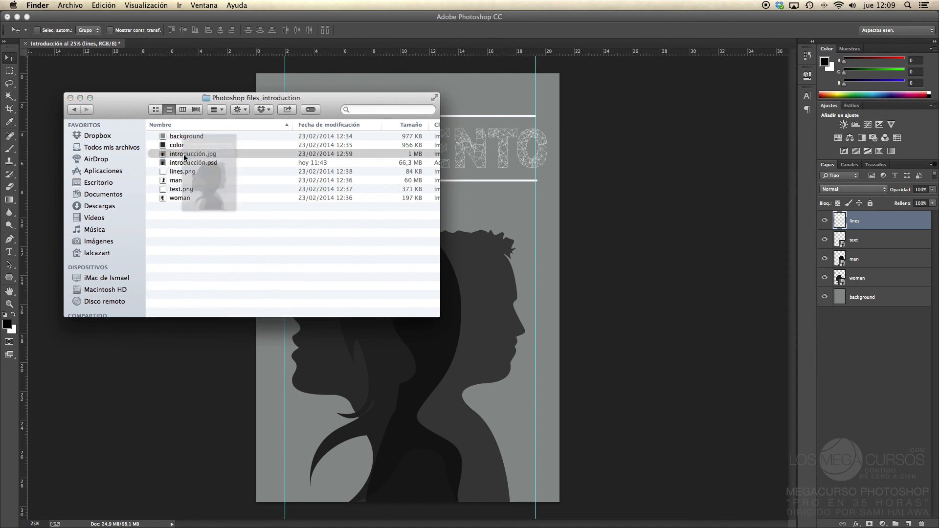
key(space)
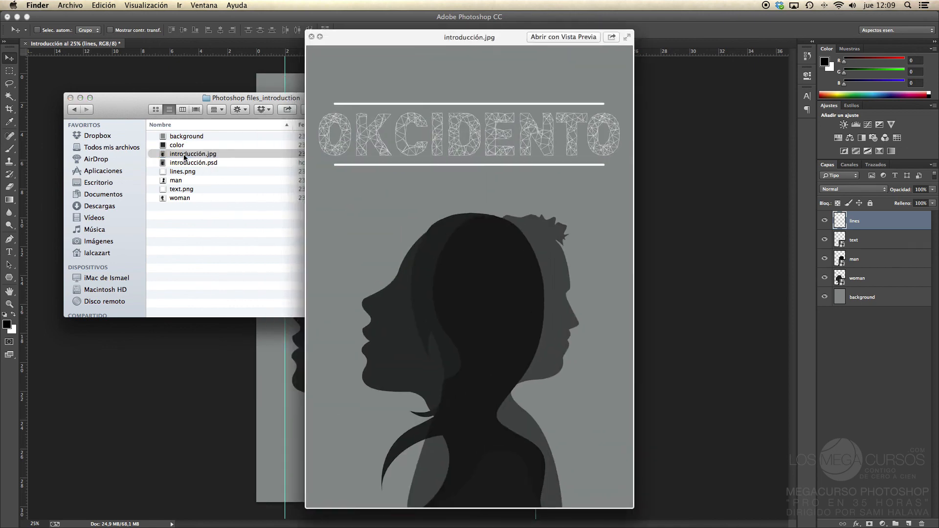
key(space)
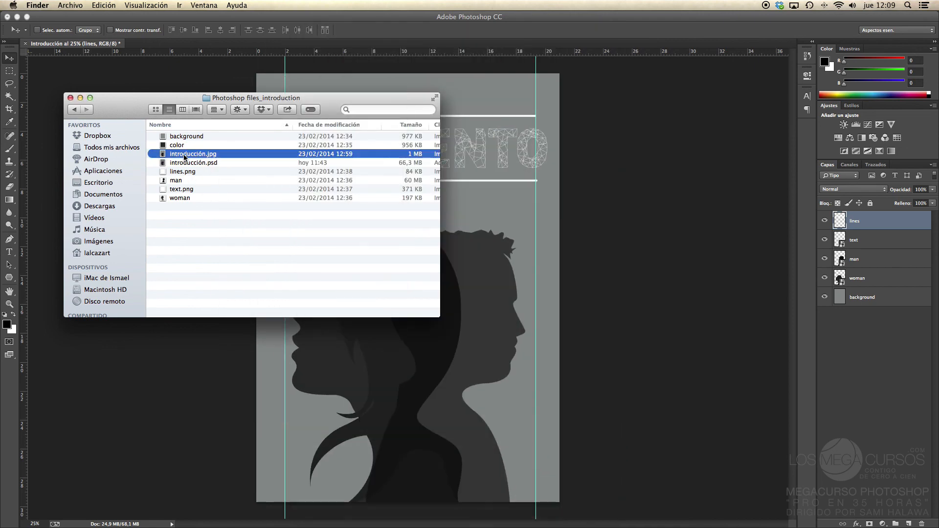
click(70, 98)
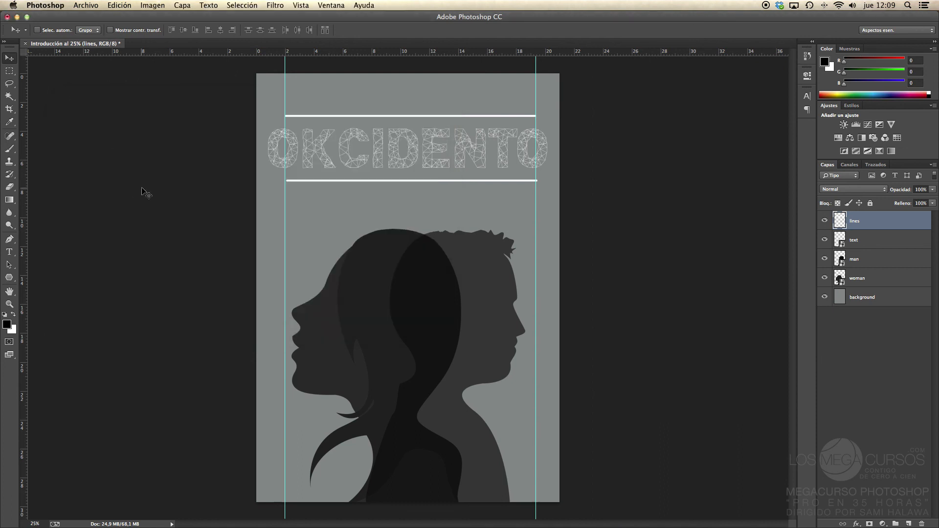